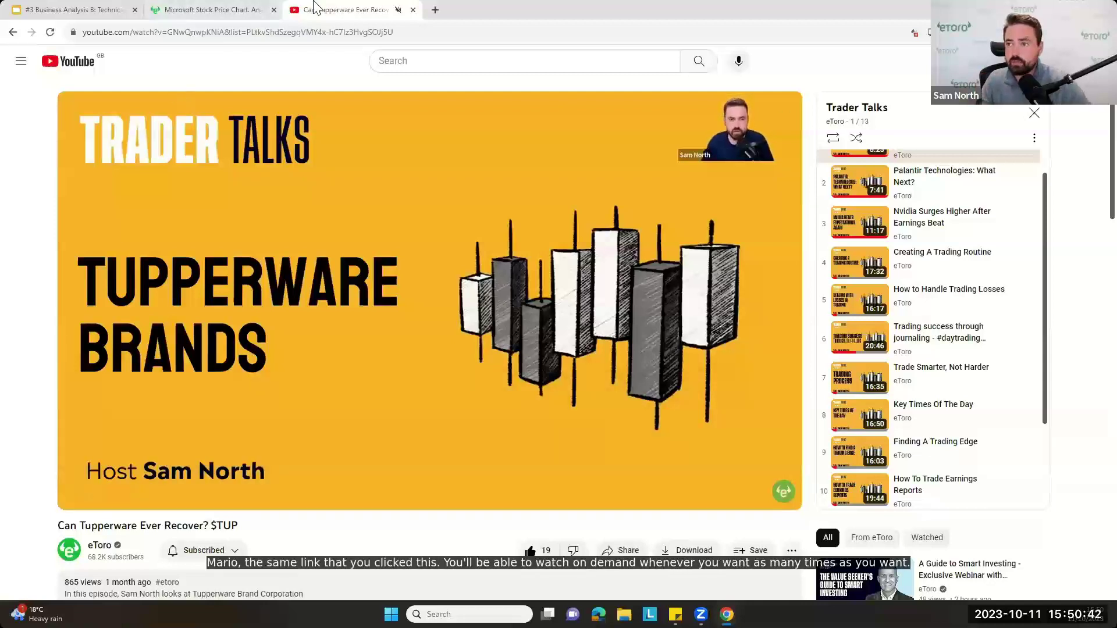
- Close the Tupperware YouTube tab and return to the Google Slides presentation
{"action": "middle_click", "coordinate": [314, 7]}
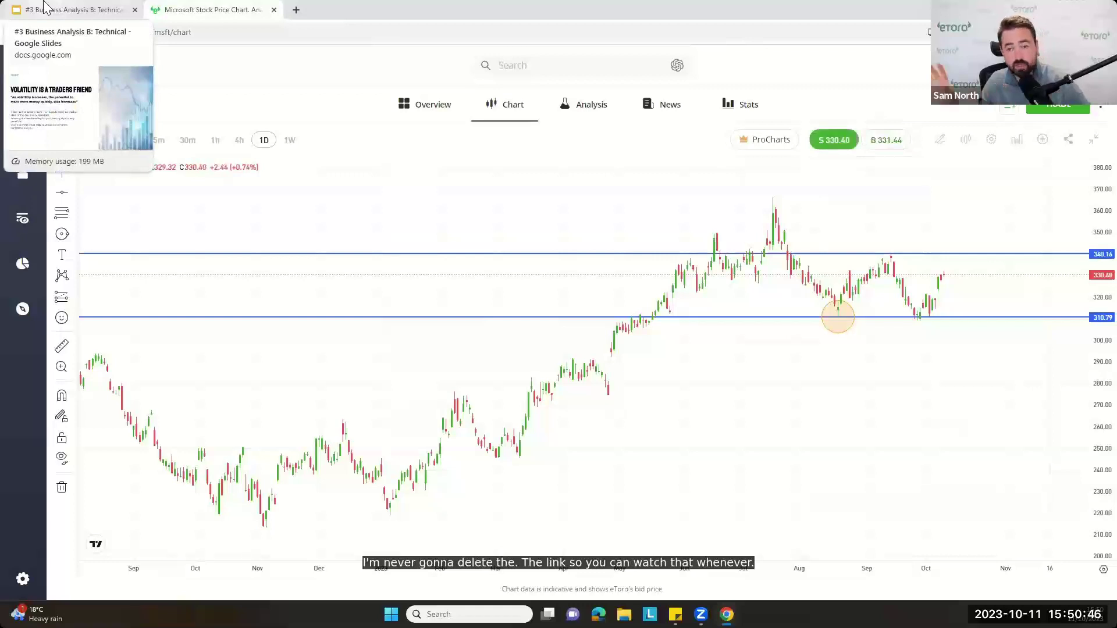
{"action": "left_click", "coordinate": [46, 7]}
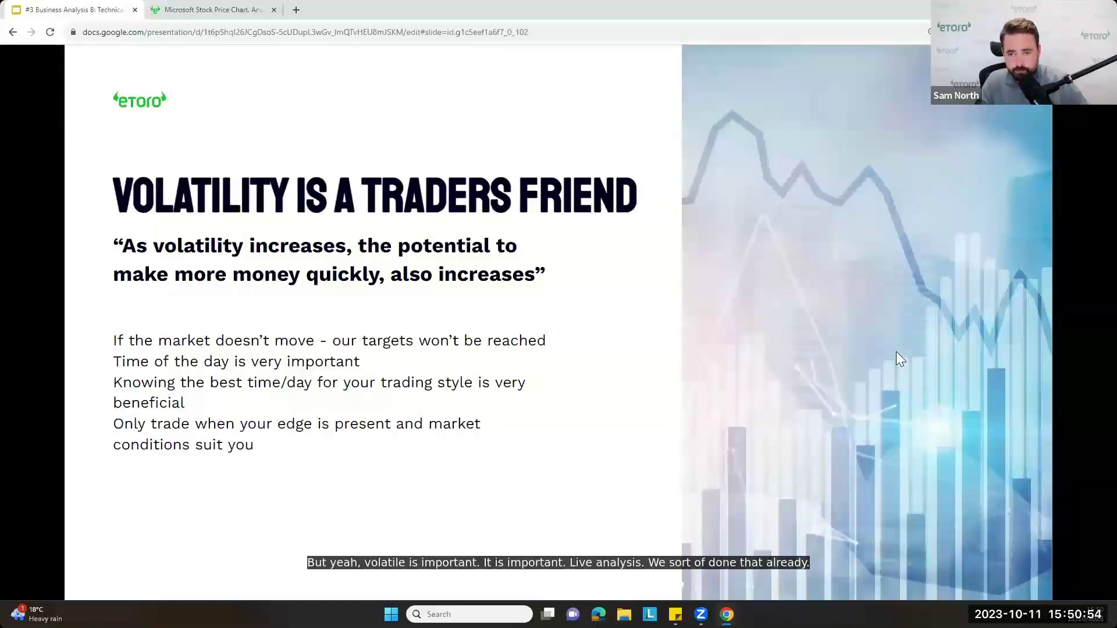
- Advance to the Live Analysis slide and switch to the eToro MSFT chart tab
{"action": "key", "text": "Right"}
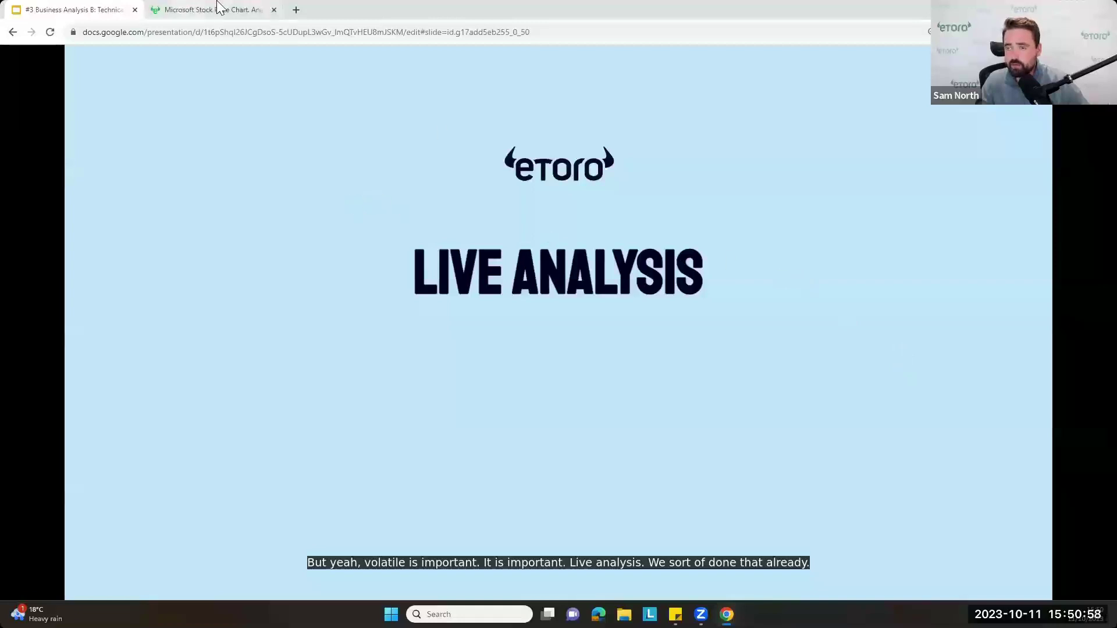
{"action": "mouse_move", "coordinate": [227, 7]}
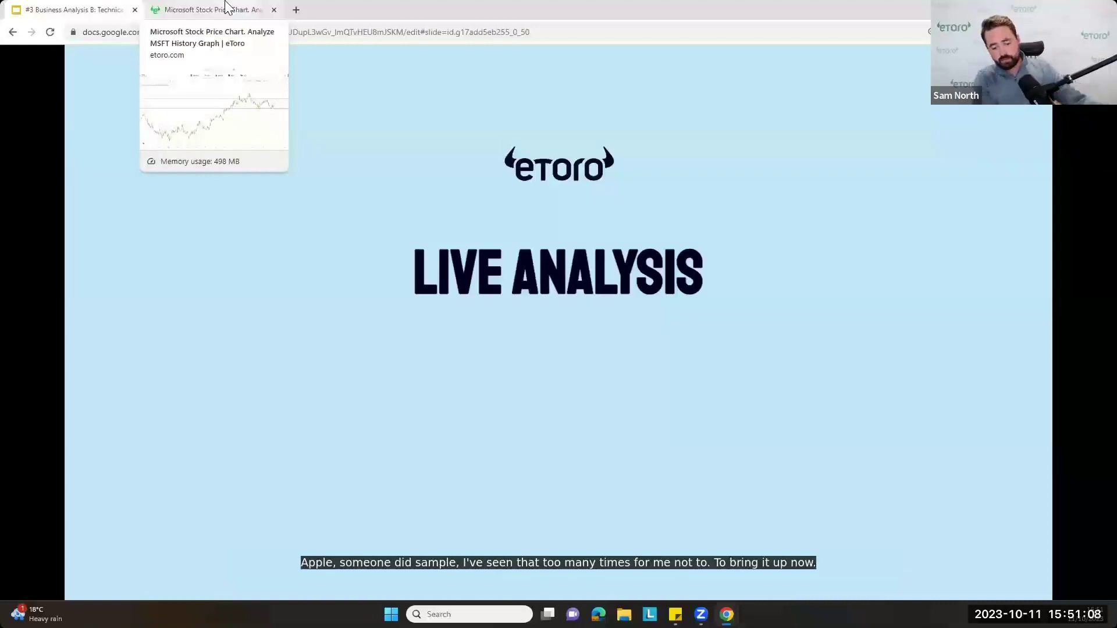
{"action": "left_click", "coordinate": [227, 8]}
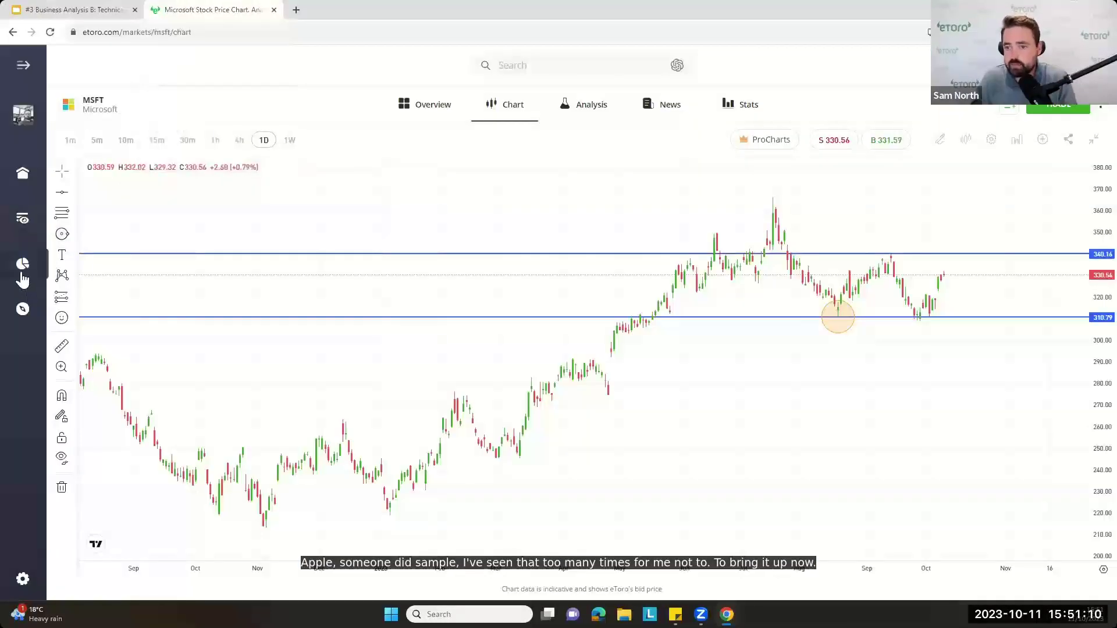
- Search the eToro watchlist for 'apple', add AAPL, and open its market page
{"action": "left_click", "coordinate": [22, 218]}
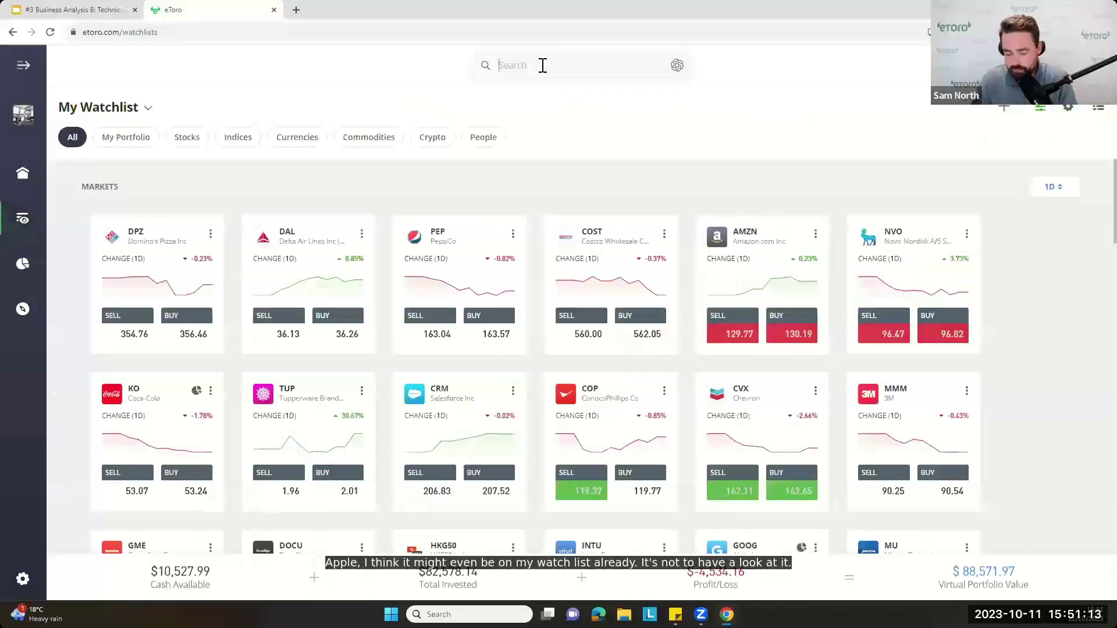
{"action": "left_click", "coordinate": [543, 65]}
{"action": "type", "text": "appl"}
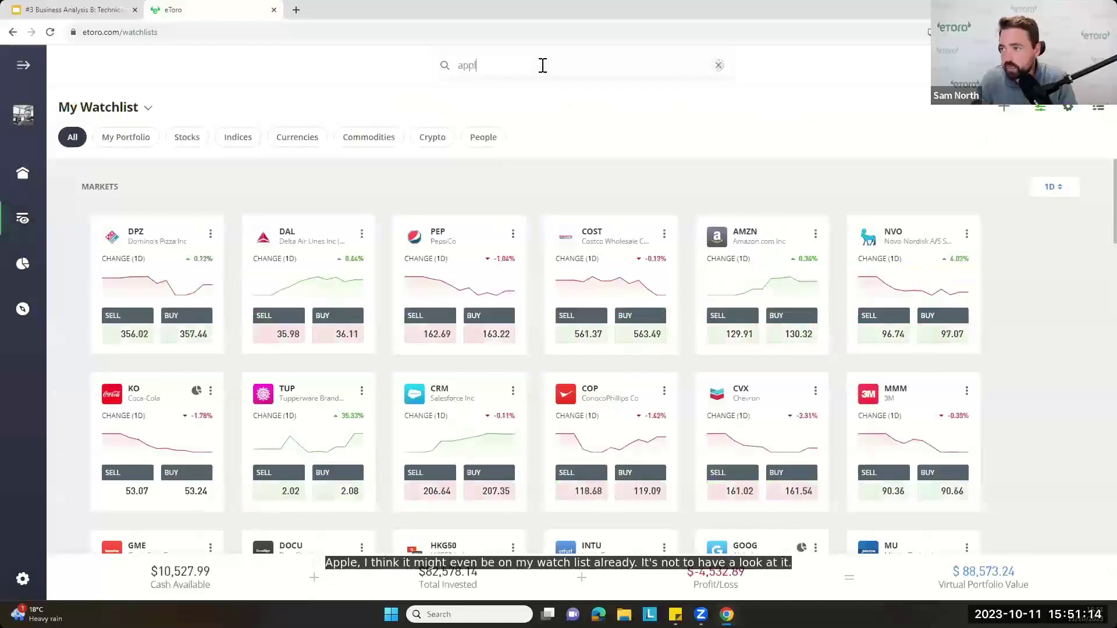
{"action": "type", "text": "e"}
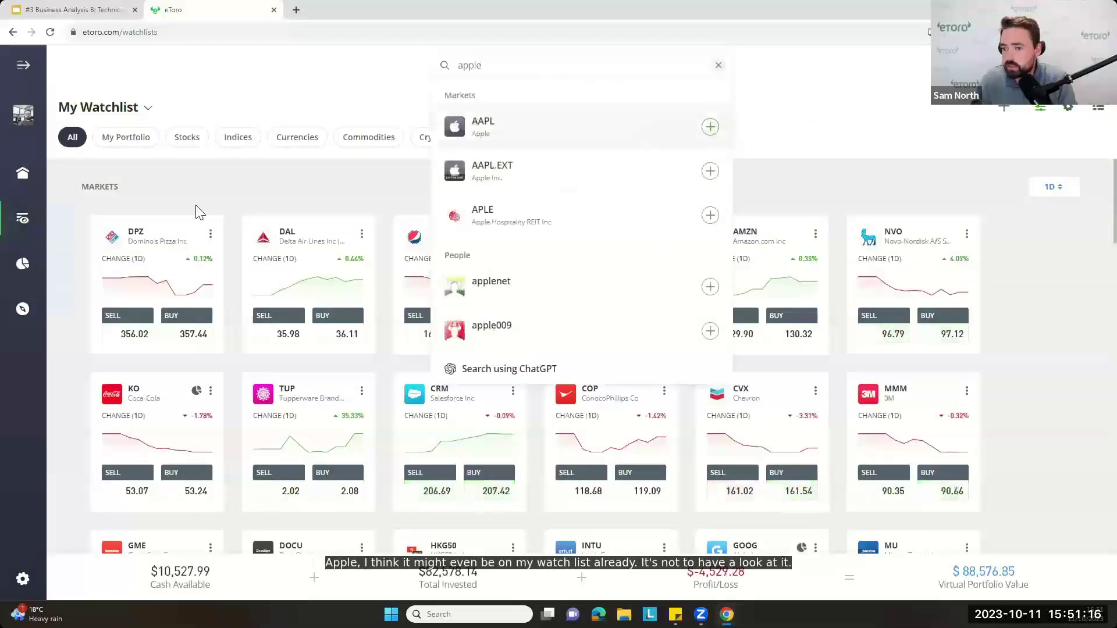
{"action": "key", "text": "Return"}
{"action": "left_click", "coordinate": [135, 237]}
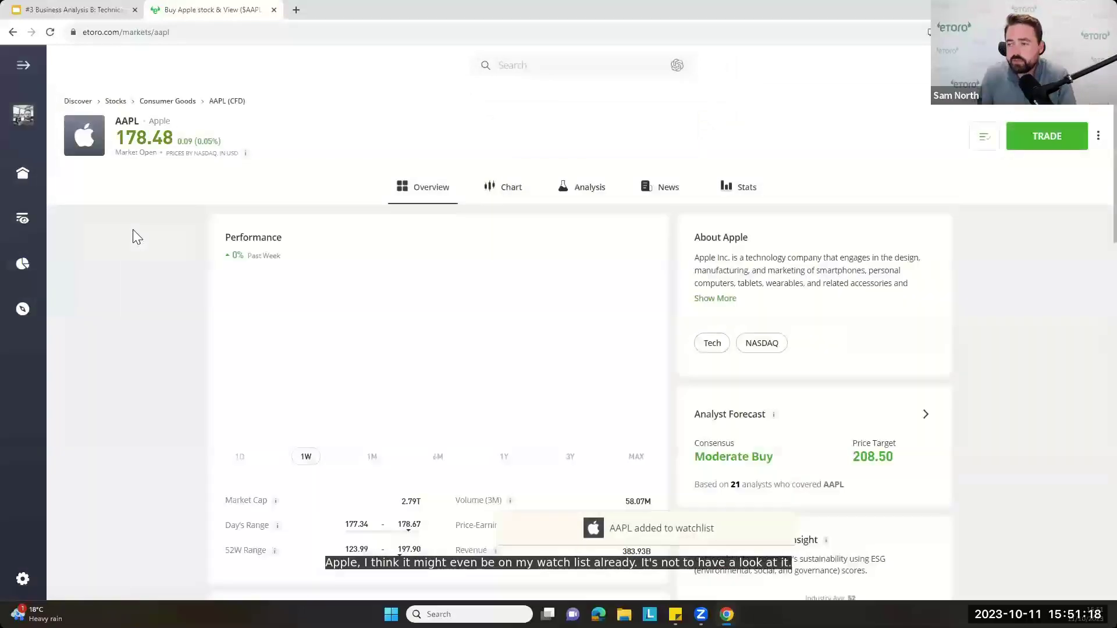
- Expand the AAPL chart and remove the Volume indicator and all old drawings
{"action": "left_click", "coordinate": [508, 194]}
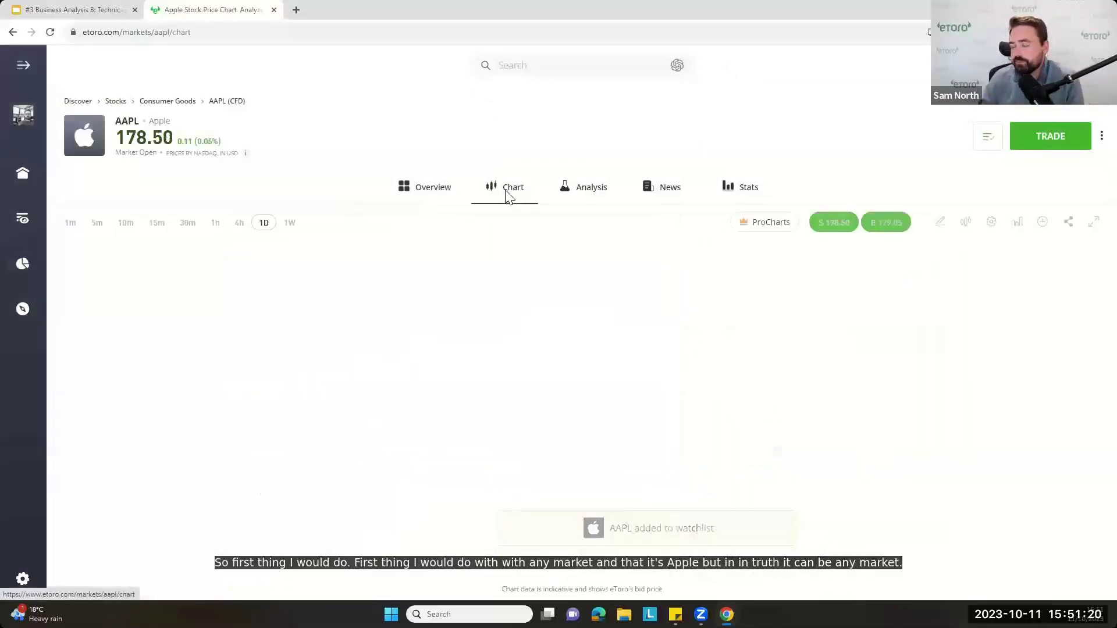
{"action": "left_click", "coordinate": [1094, 227]}
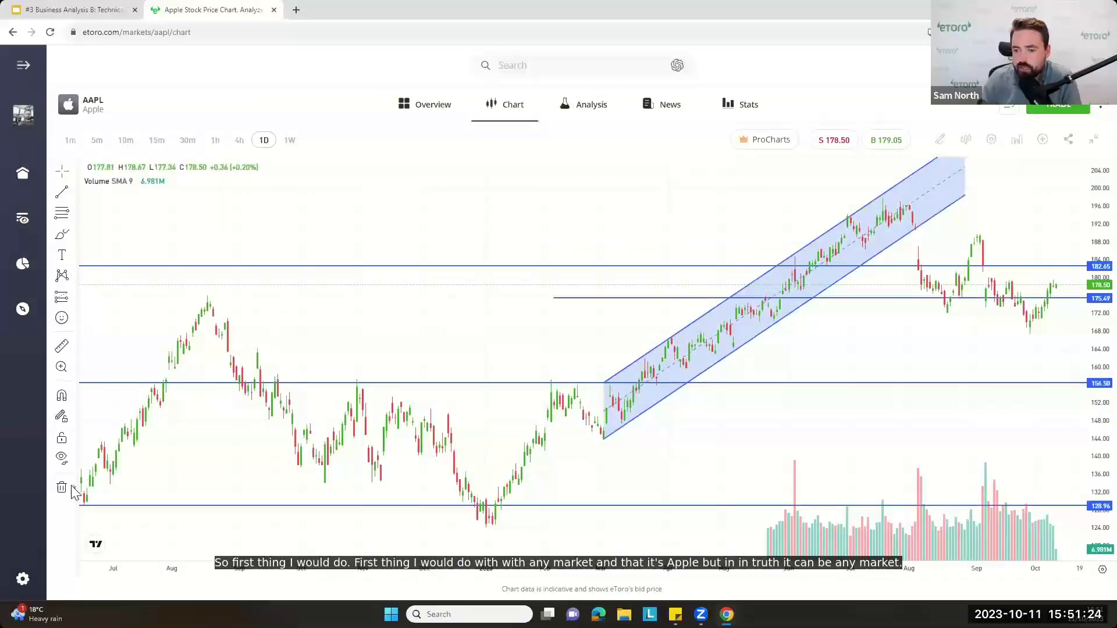
{"action": "left_click", "coordinate": [72, 489]}
{"action": "left_click", "coordinate": [118, 506]}
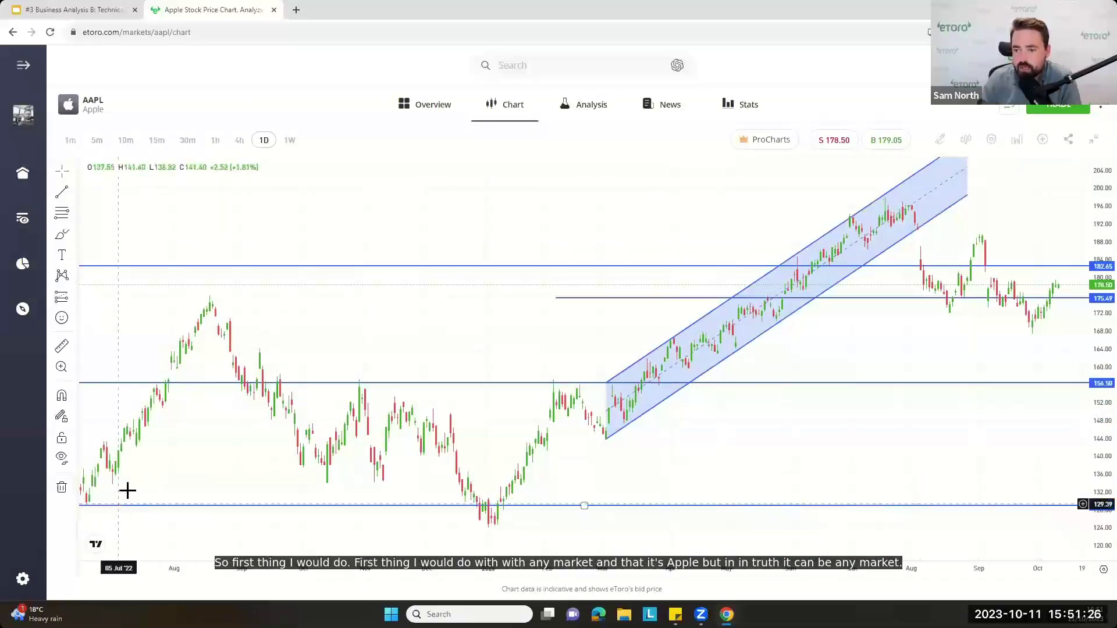
{"action": "left_click", "coordinate": [72, 492]}
{"action": "left_click", "coordinate": [107, 483]}
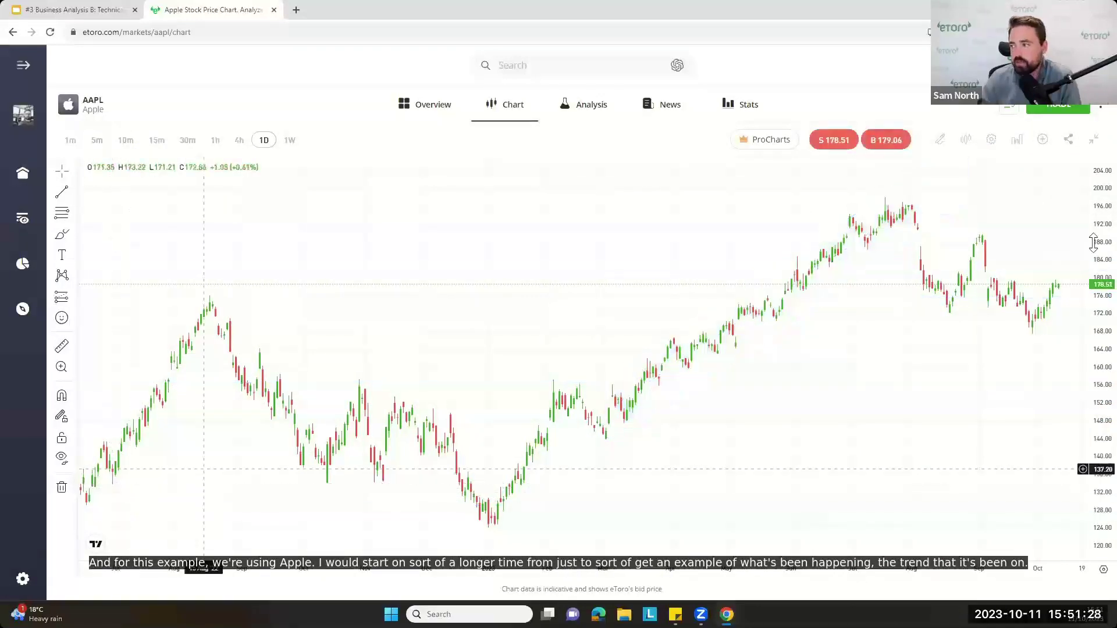
- Check the 1W view, return to 1D, and rescale the price axis to about 132–192
{"action": "scroll", "coordinate": [828, 386], "scroll_direction": "down", "scroll_amount": 3}
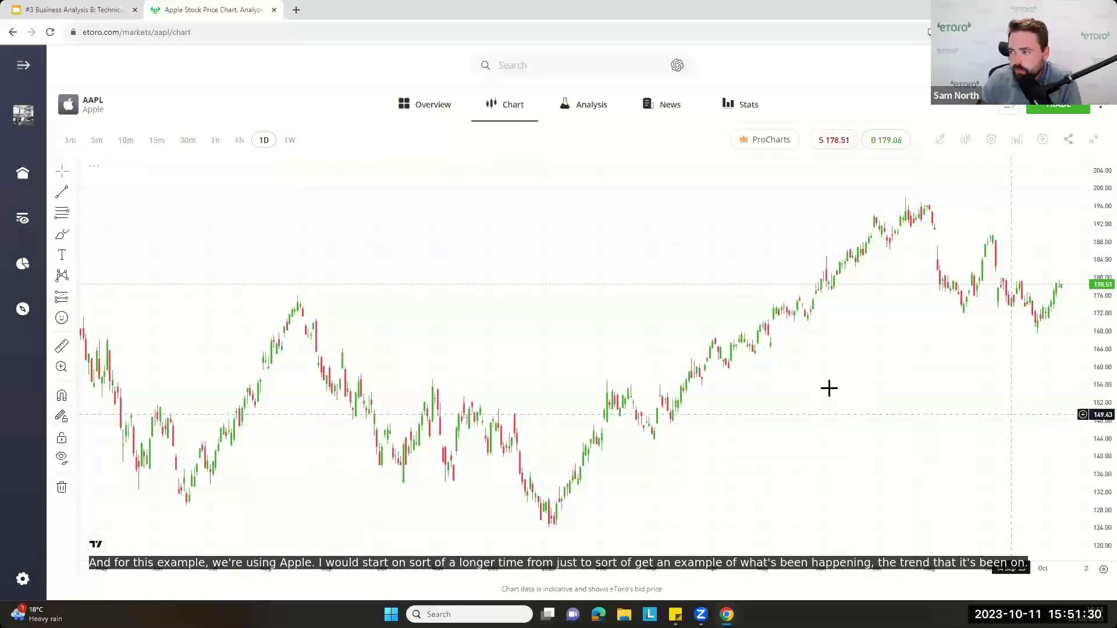
{"action": "left_click", "coordinate": [289, 141]}
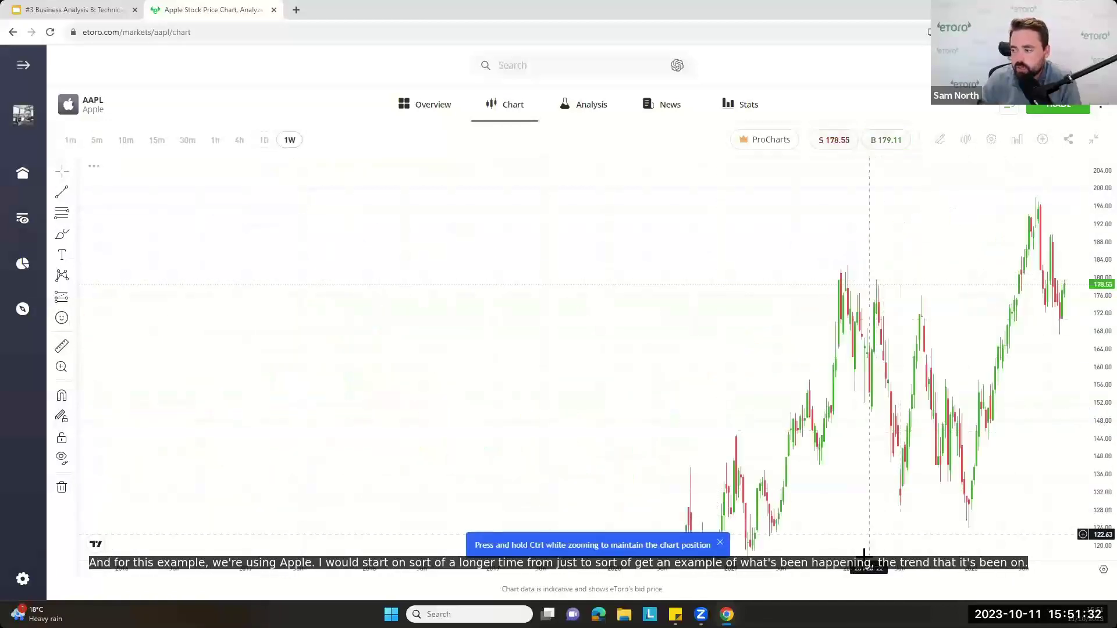
{"action": "scroll", "coordinate": [466, 529], "scroll_direction": "up", "scroll_amount": 3}
{"action": "scroll", "coordinate": [960, 429], "scroll_direction": "down", "scroll_amount": 5}
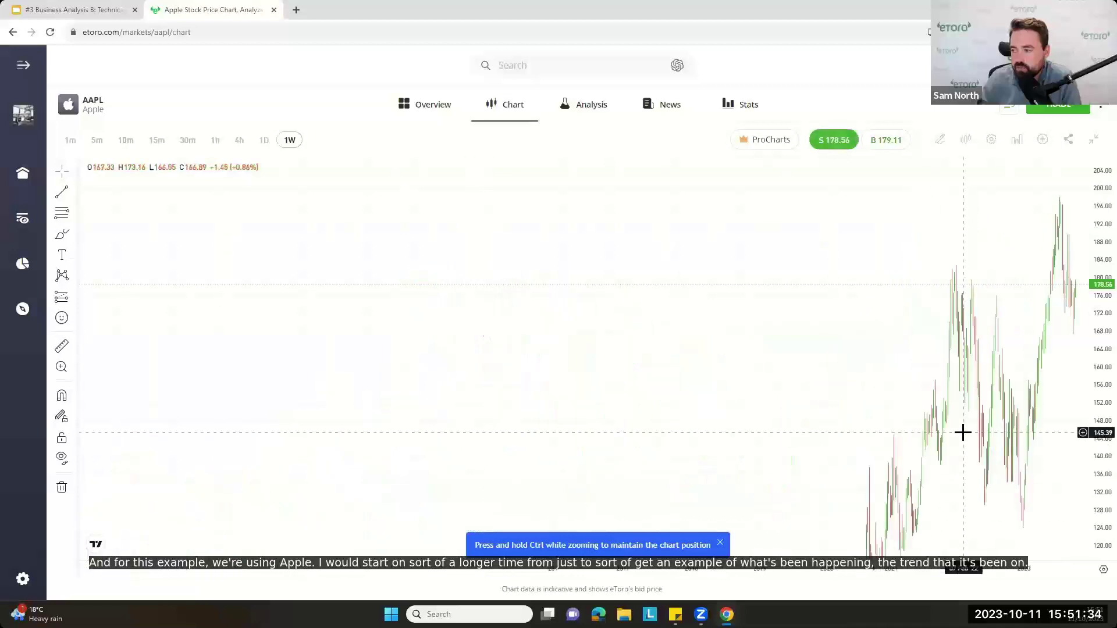
{"action": "scroll", "coordinate": [1082, 378], "scroll_direction": "up", "scroll_amount": 2}
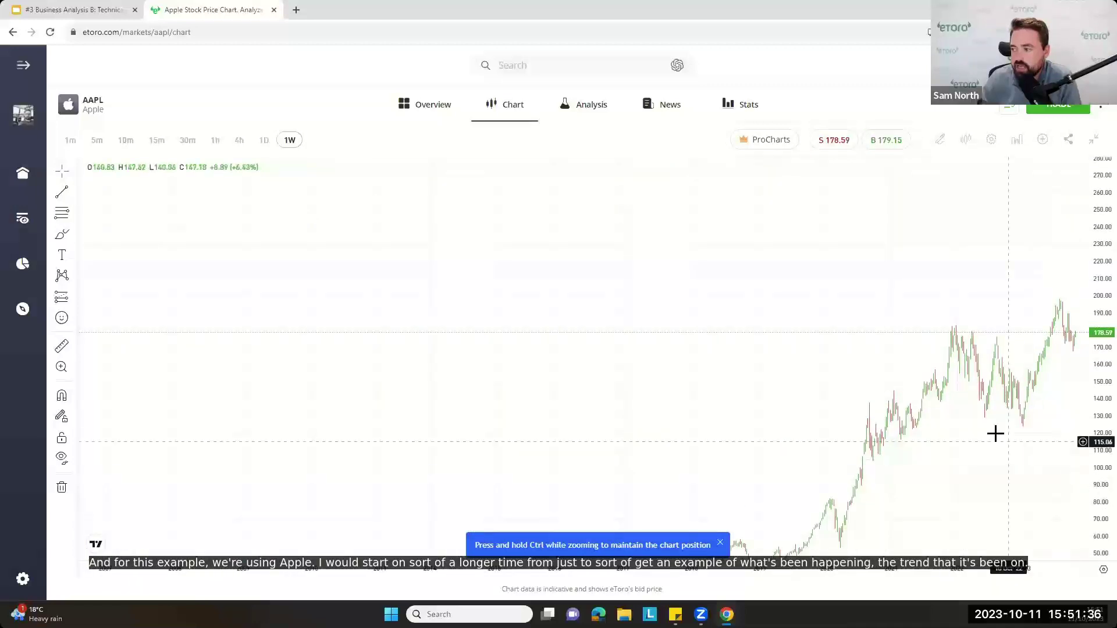
{"action": "scroll", "coordinate": [996, 433], "scroll_direction": "up", "scroll_amount": 2}
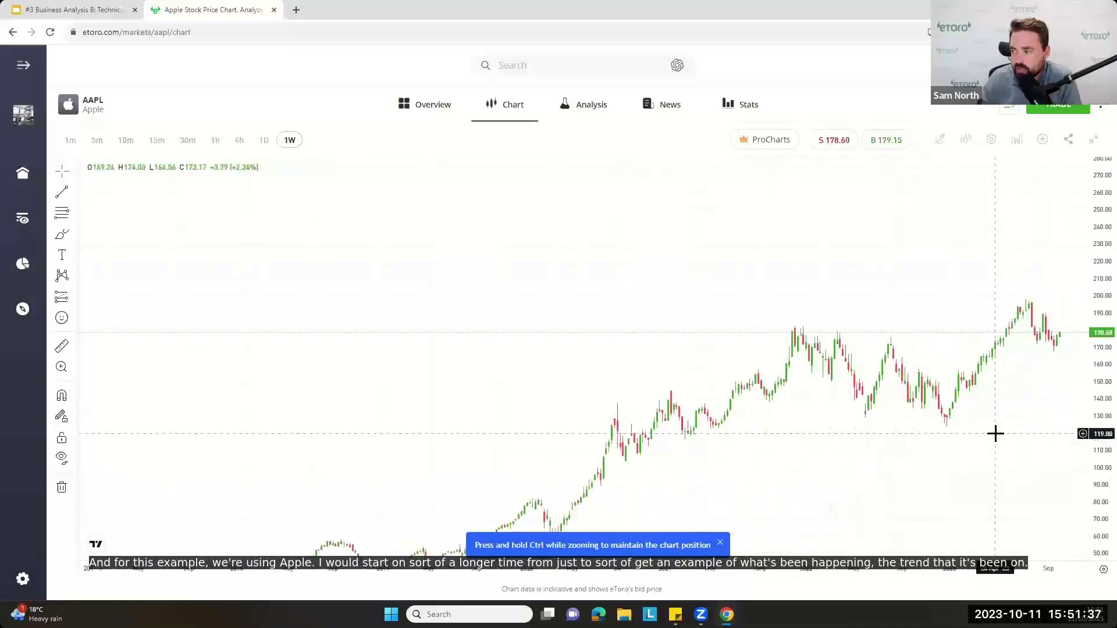
{"action": "left_click", "coordinate": [264, 140]}
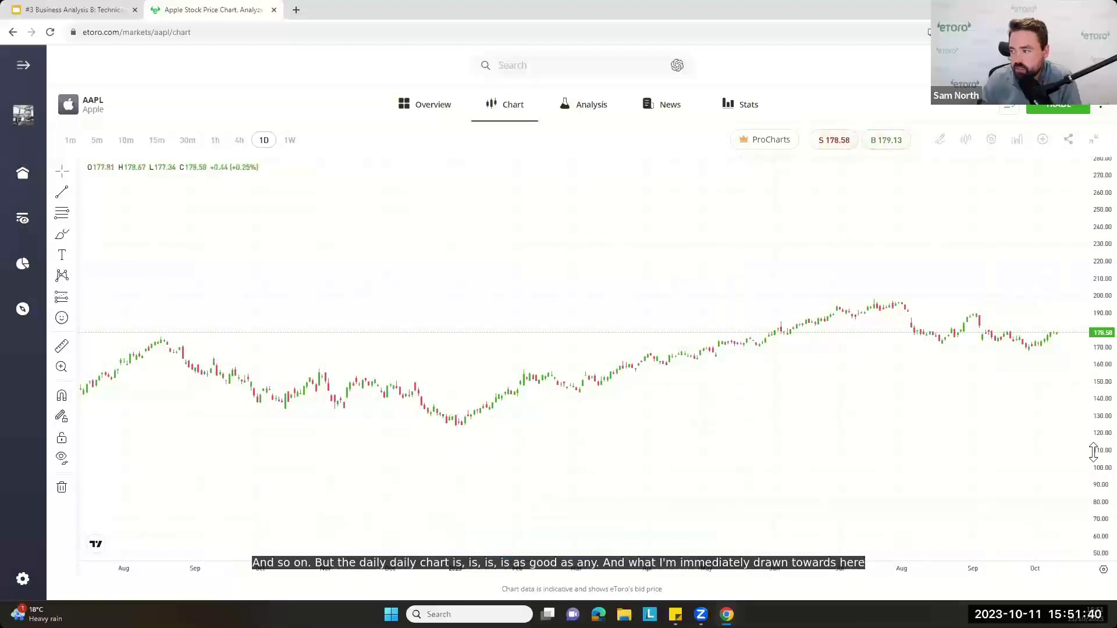
{"action": "left_click_drag", "start_coordinate": [1096, 450], "coordinate": [1076, 171]}
{"action": "scroll", "coordinate": [907, 477], "scroll_direction": "down", "scroll_amount": 3}
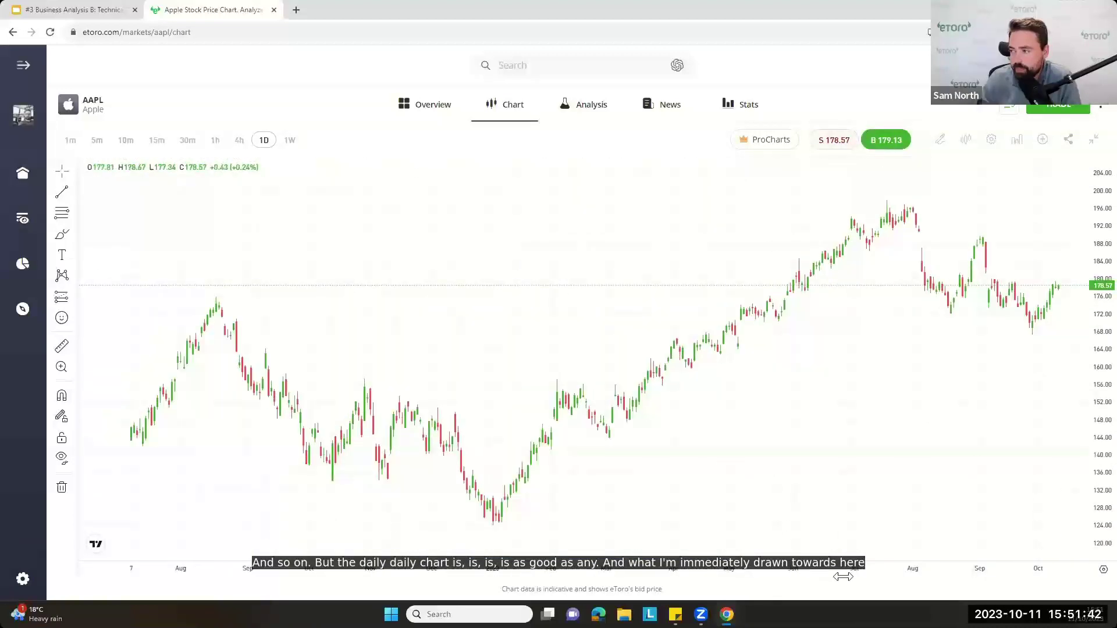
{"action": "scroll", "coordinate": [823, 476], "scroll_direction": "right", "scroll_amount": 5}
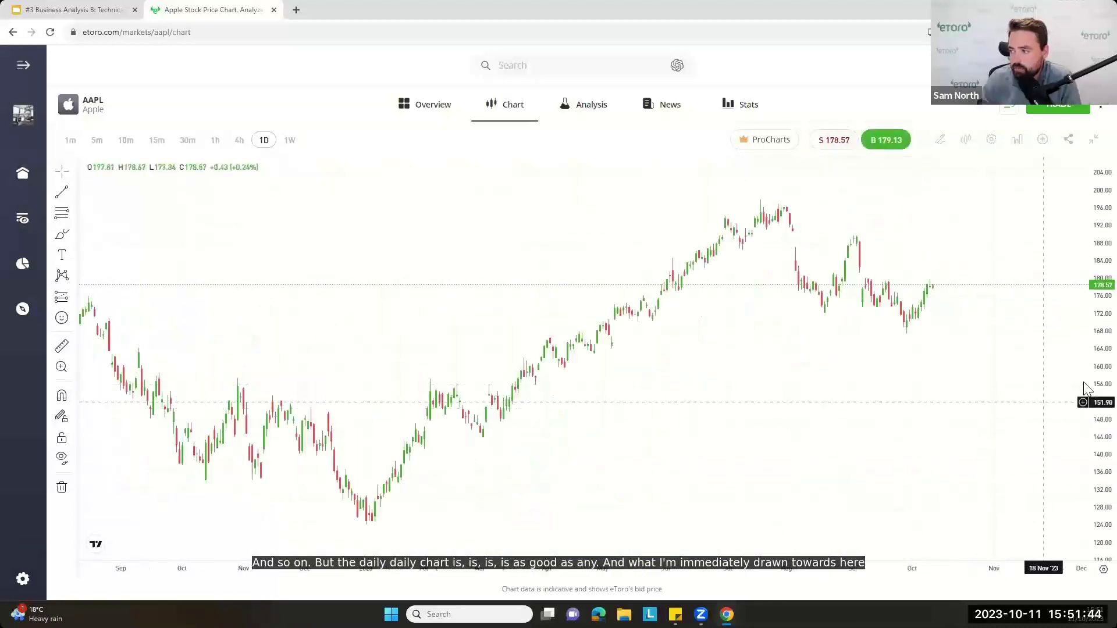
{"action": "left_click_drag", "start_coordinate": [1093, 392], "coordinate": [1094, 338]}
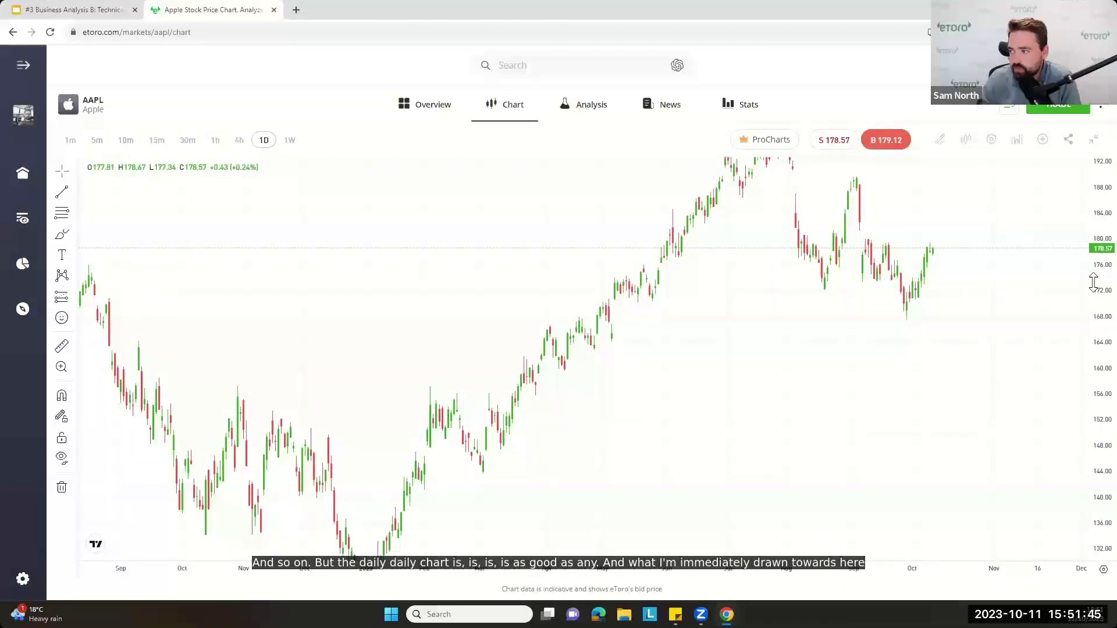
- Draw a horizontal line at the 179.86 level
{"action": "left_click", "coordinate": [74, 194]}
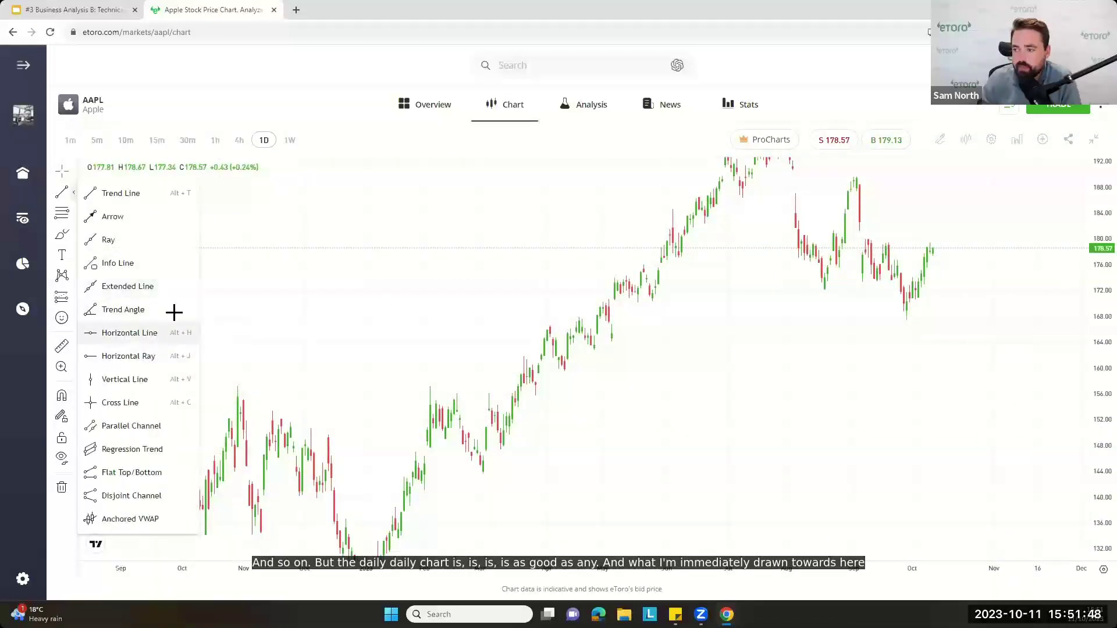
{"action": "left_click", "coordinate": [145, 330]}
{"action": "left_click", "coordinate": [883, 240]}
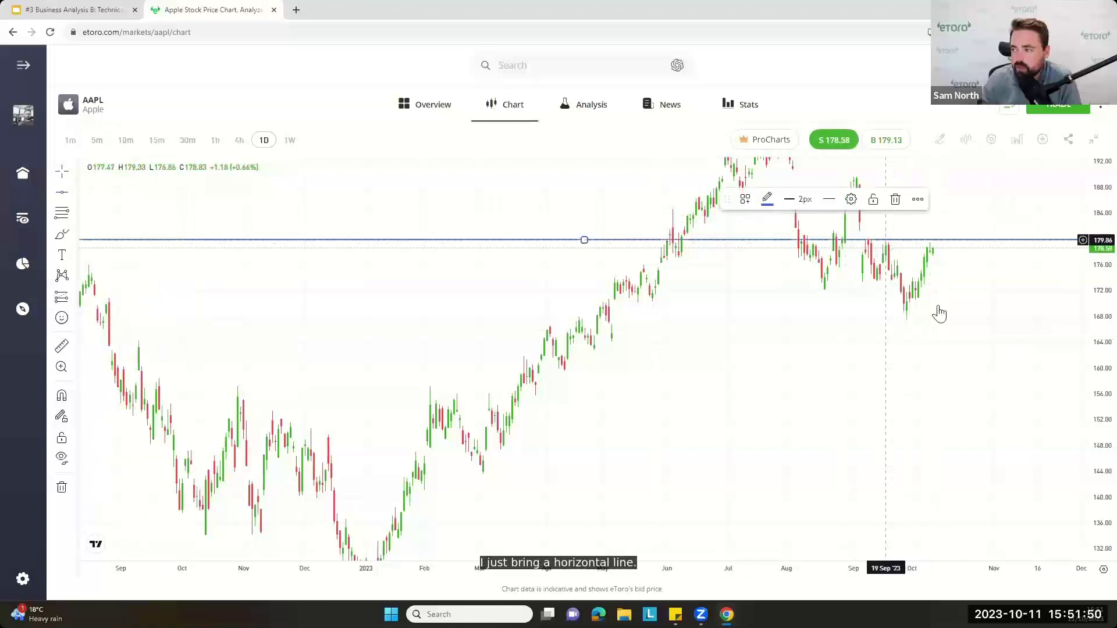
- Switch to 4-hour candles, deselect the blue line, and zoom out to May–October
{"action": "left_click", "coordinate": [239, 140]}
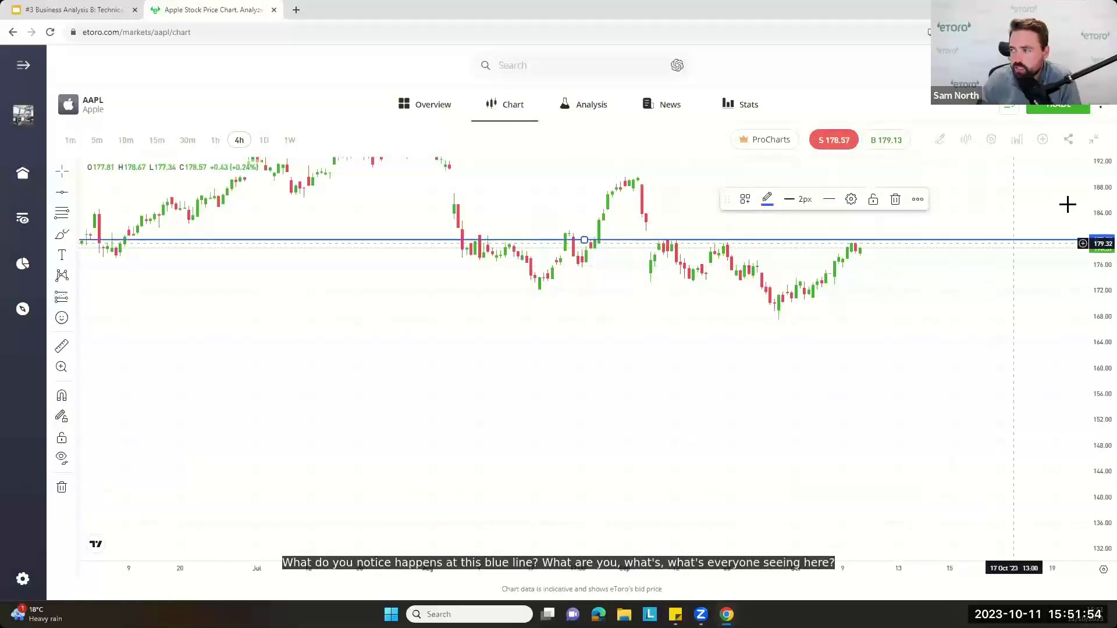
{"action": "left_click", "coordinate": [1071, 349]}
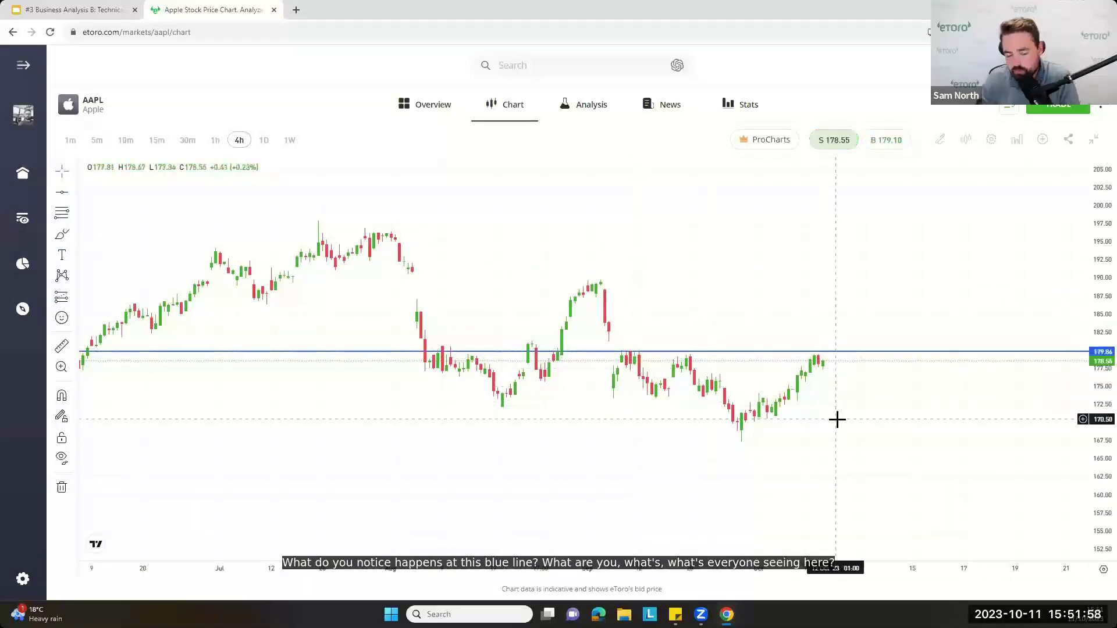
{"action": "scroll", "coordinate": [836, 419], "scroll_direction": "down", "scroll_amount": 1}
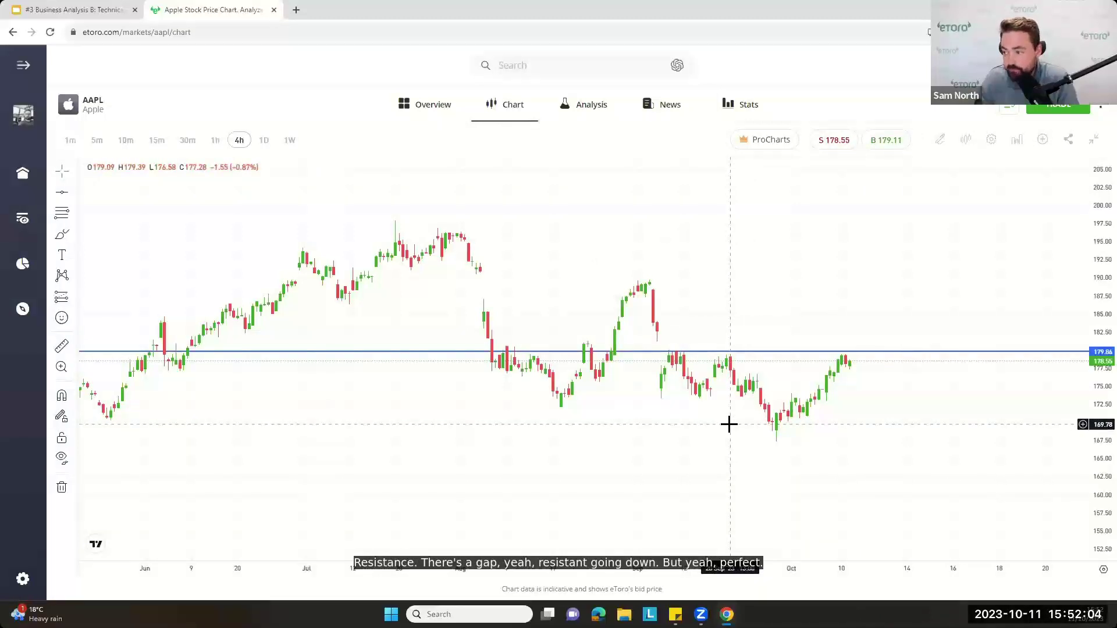
{"action": "scroll", "coordinate": [729, 424], "scroll_direction": "down", "scroll_amount": 1}
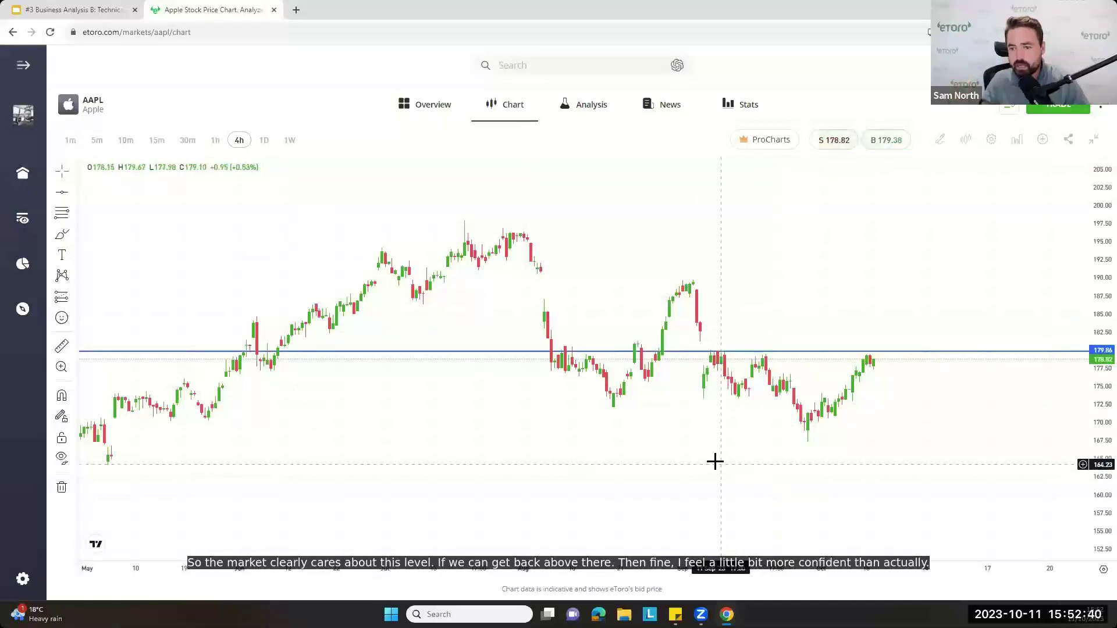
{"action": "scroll", "coordinate": [676, 552], "scroll_direction": "down", "scroll_amount": 2}
{"action": "mouse_move", "coordinate": [700, 614]}
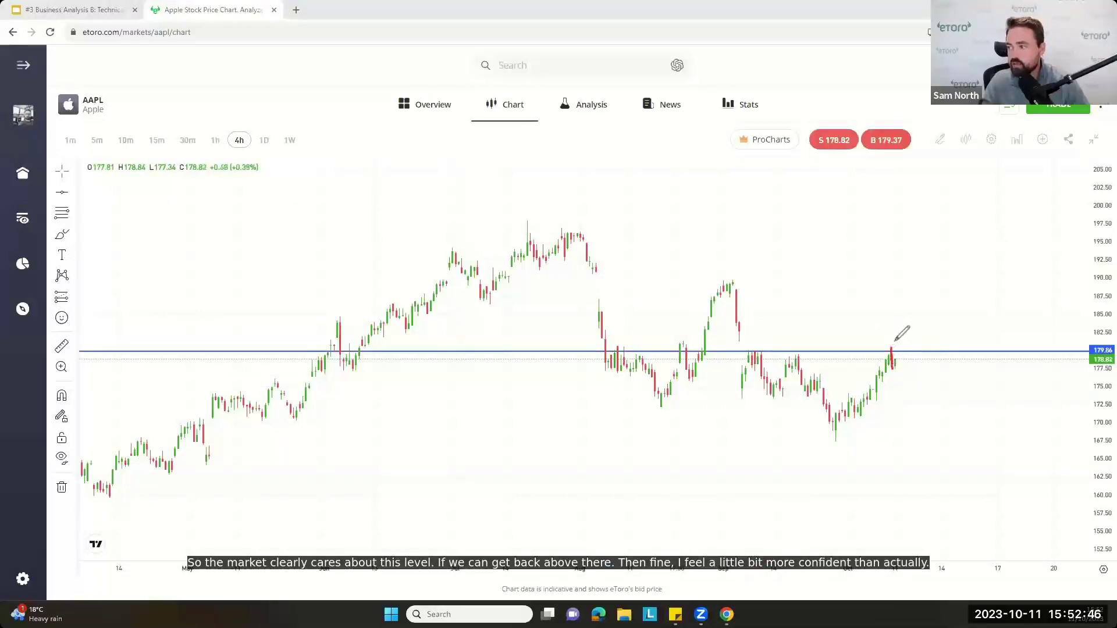
- Add a second horizontal line near 190 and move it to 187.39
{"action": "left_click_drag", "start_coordinate": [912, 350], "coordinate": [932, 320]}
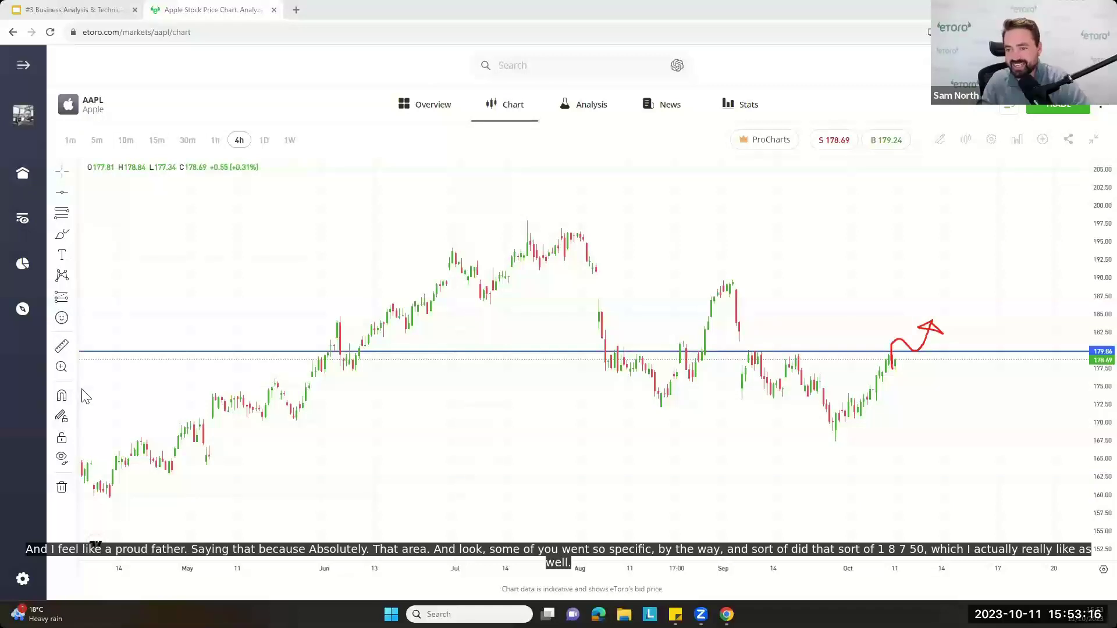
{"action": "key", "text": "Escape"}
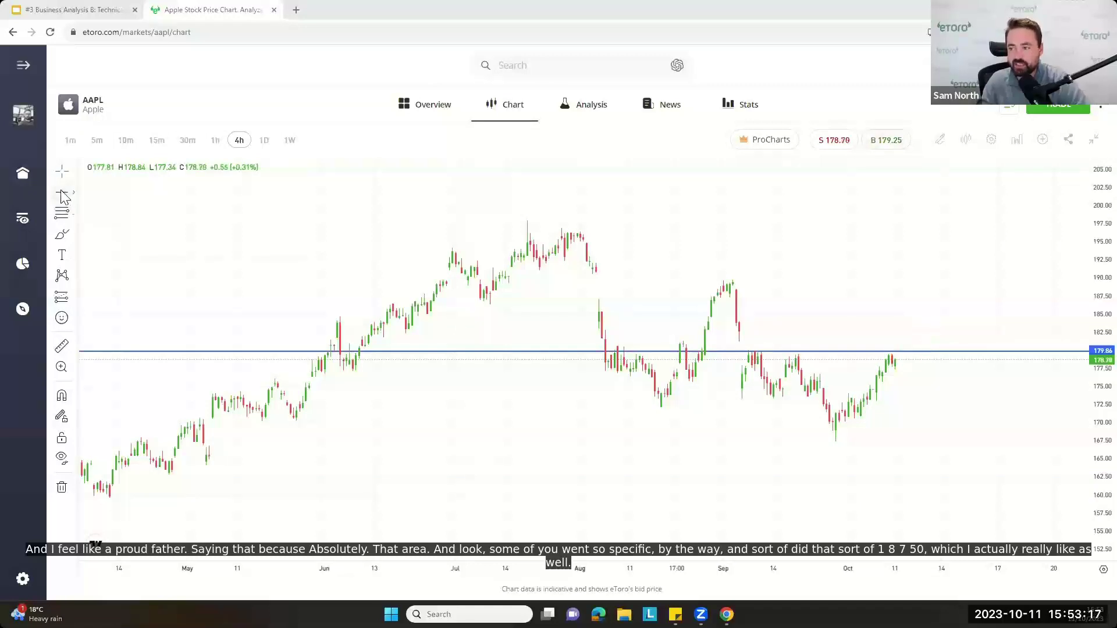
{"action": "left_click", "coordinate": [738, 280]}
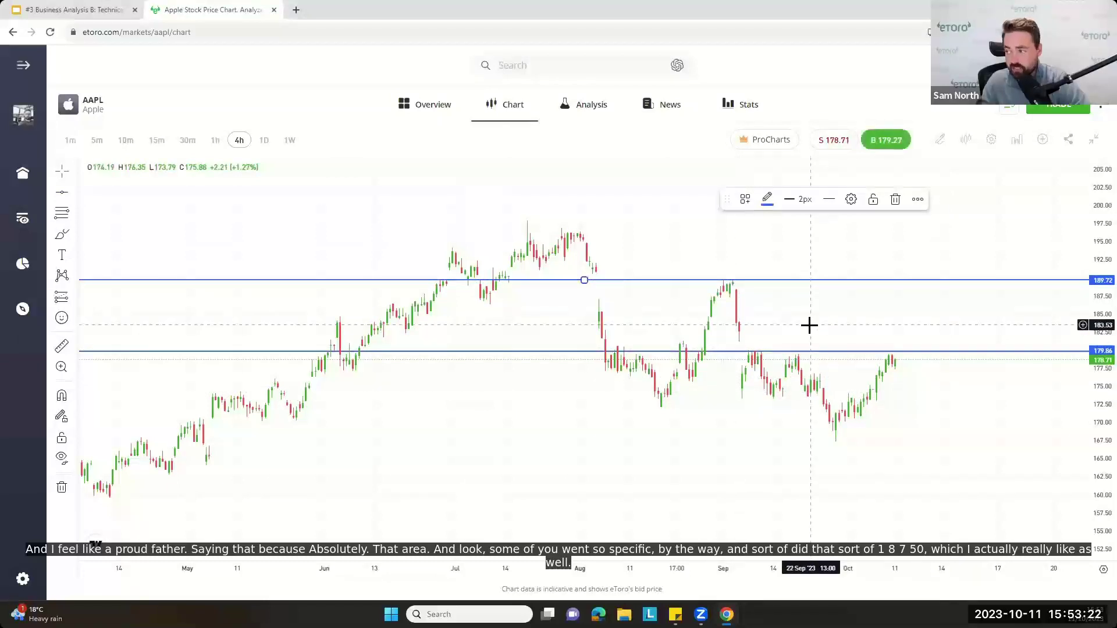
{"action": "left_click_drag", "start_coordinate": [749, 286], "coordinate": [748, 307]}
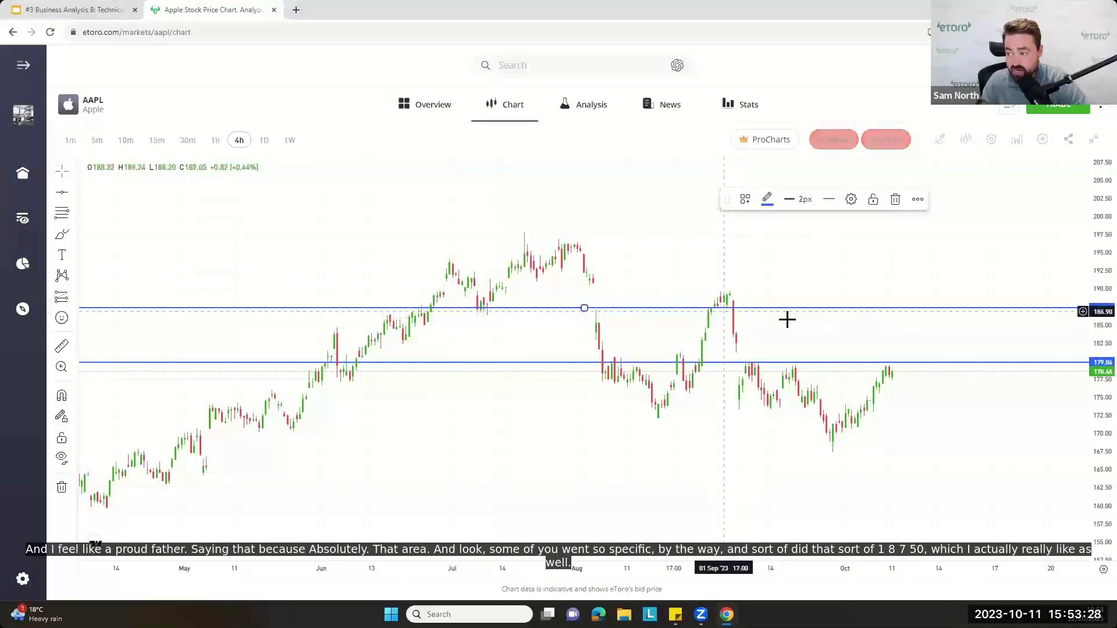
- Draw a rectangle over the 187–190 September peak
{"action": "left_click", "coordinate": [74, 236]}
{"action": "left_click", "coordinate": [119, 281]}
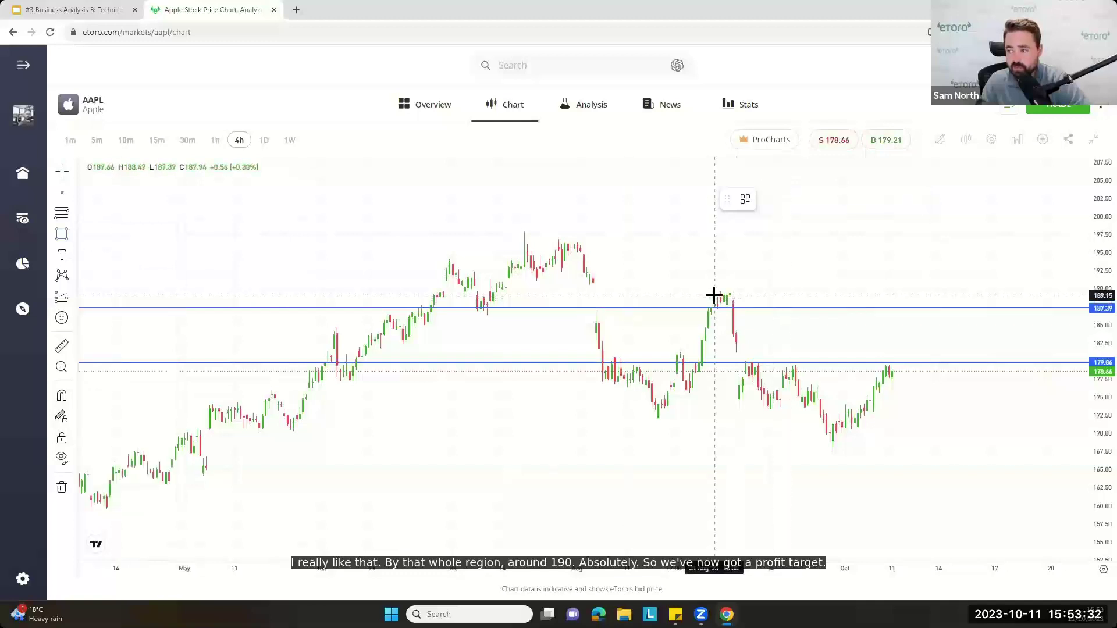
{"action": "left_click_drag", "start_coordinate": [718, 290], "coordinate": [755, 308]}
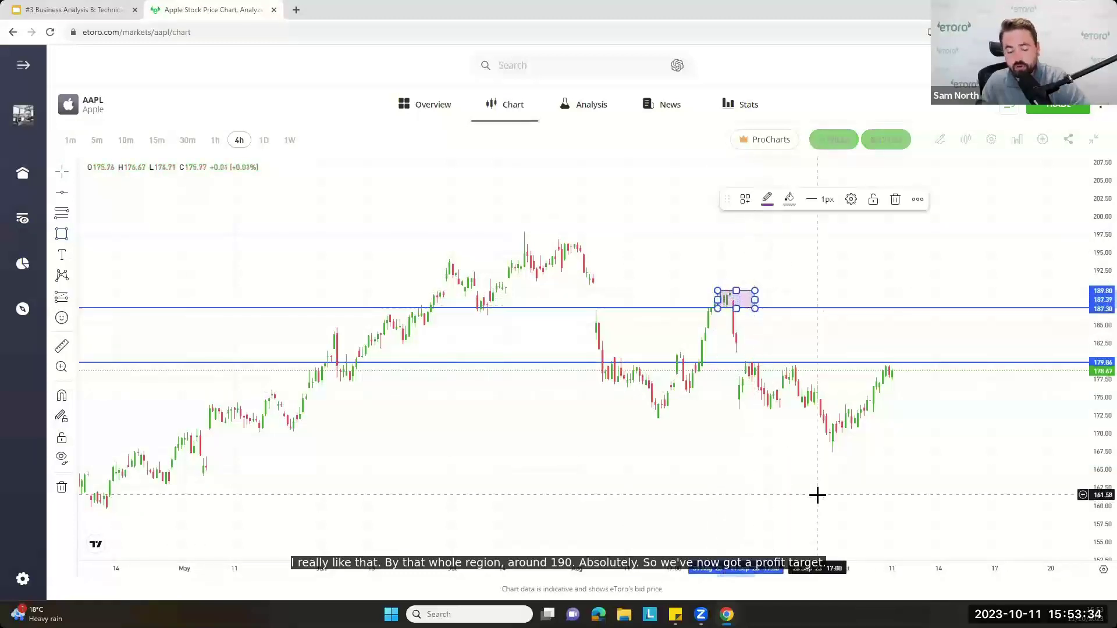
- Sketch red freehand arrows and marks on the chart, then clear them and deselect the box
{"action": "mouse_move", "coordinate": [701, 615]}
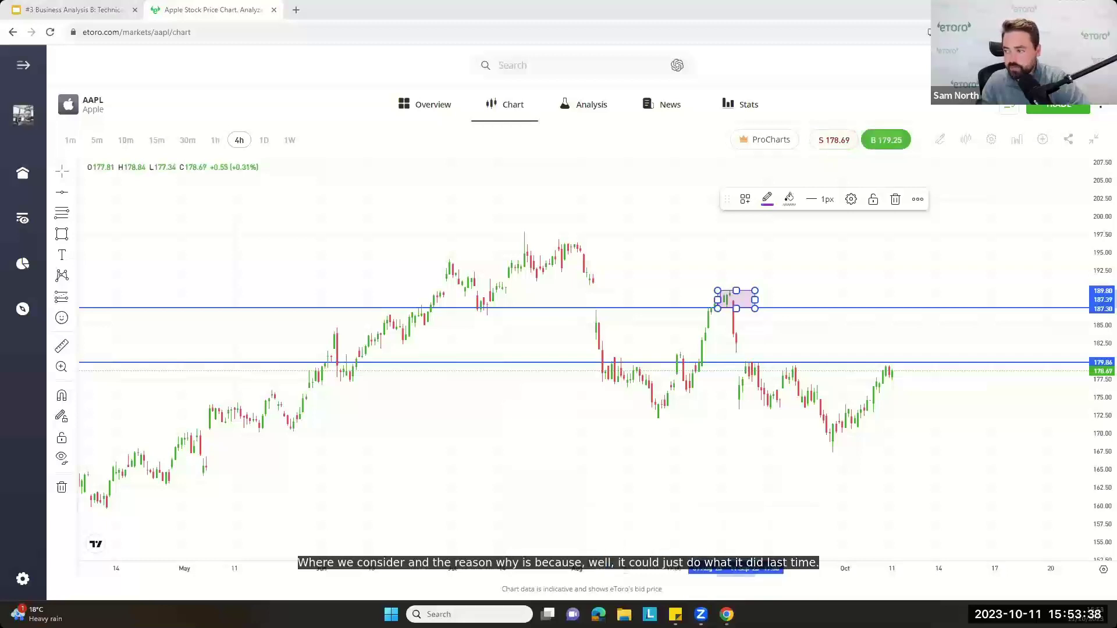
{"action": "mouse_move", "coordinate": [890, 376]}
{"action": "left_mouse_down"}
{"action": "mouse_move", "coordinate": [935, 309]}
{"action": "mouse_move", "coordinate": [995, 374]}
{"action": "mouse_move", "coordinate": [969, 370]}
{"action": "left_mouse_up"}
{"action": "left_click_drag", "start_coordinate": [727, 298], "coordinate": [759, 380]}
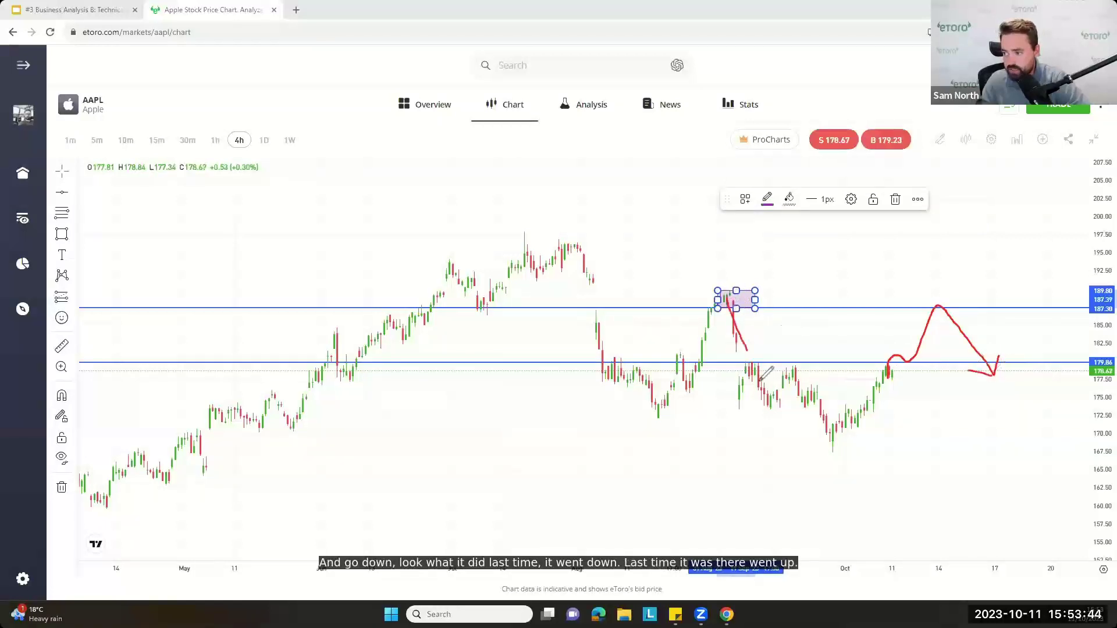
{"action": "mouse_move", "coordinate": [493, 297]}
{"action": "left_mouse_down"}
{"action": "mouse_move", "coordinate": [482, 303]}
{"action": "mouse_move", "coordinate": [488, 314]}
{"action": "mouse_move", "coordinate": [491, 298]}
{"action": "left_mouse_up"}
{"action": "left_click_drag", "start_coordinate": [530, 249], "coordinate": [541, 259]}
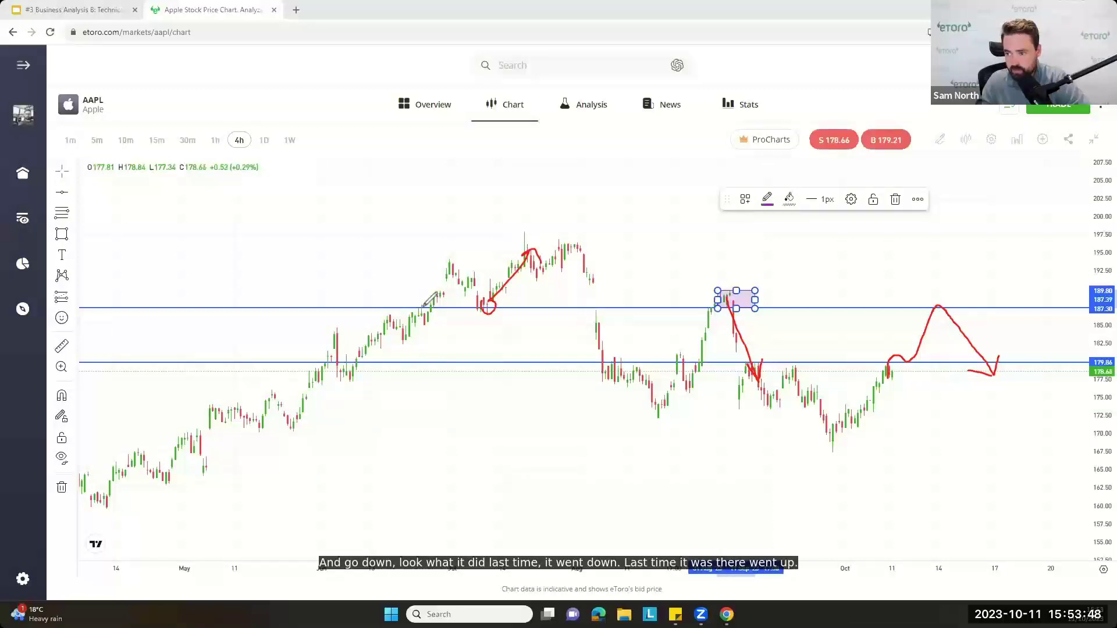
{"action": "left_click_drag", "start_coordinate": [425, 319], "coordinate": [435, 316]}
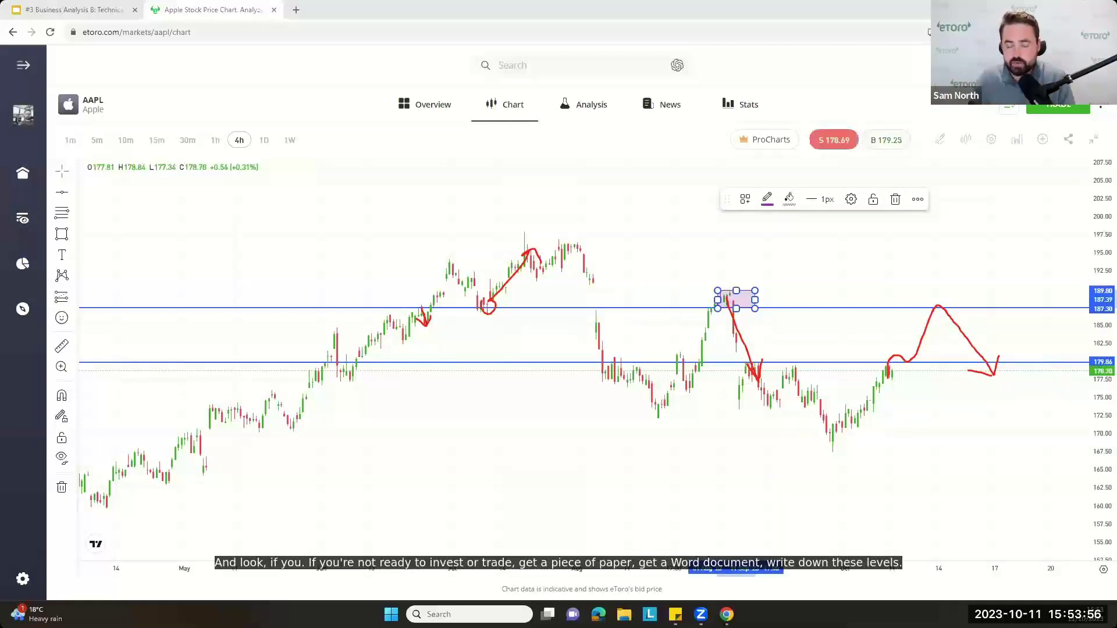
{"action": "key", "text": "Escape"}
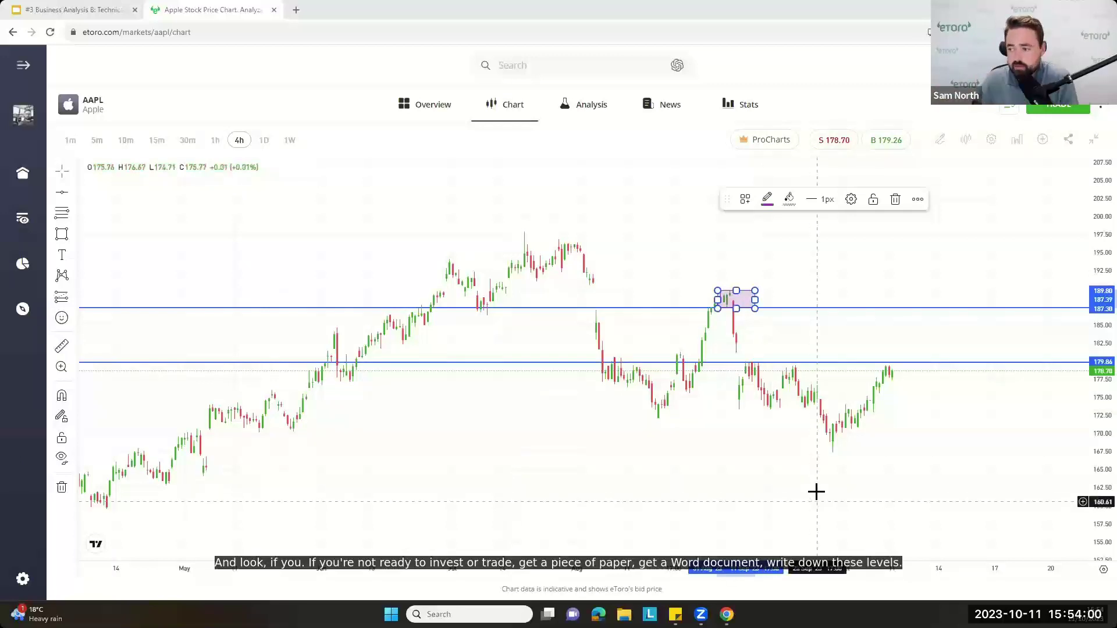
{"action": "left_click", "coordinate": [803, 539]}
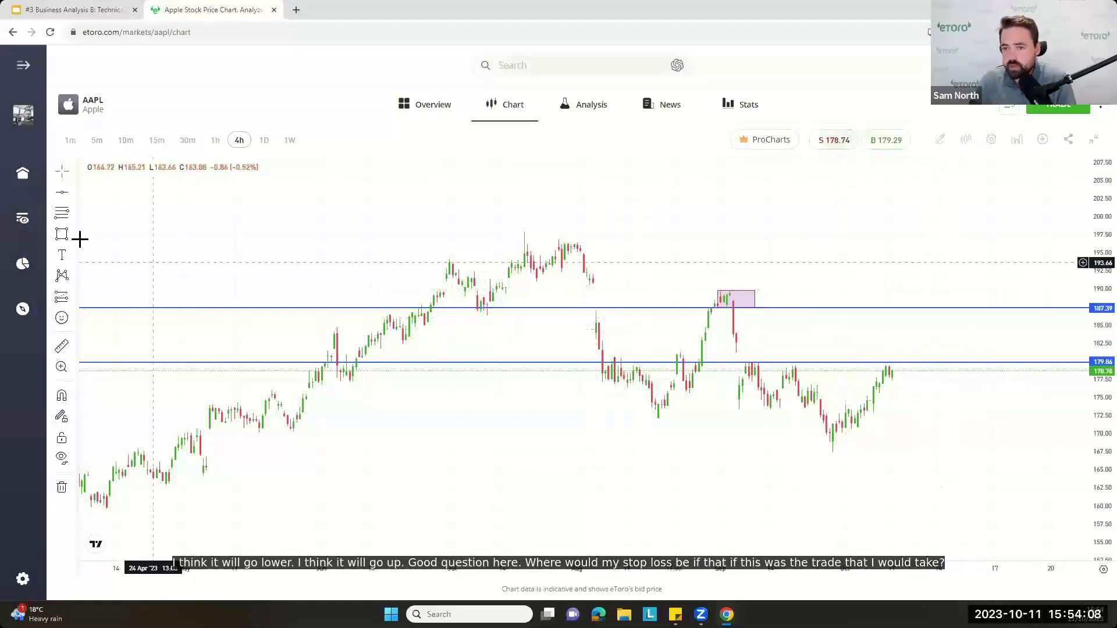
- Add a stop-loss horizontal line at 175.65 and annotate TP and SL in red
{"action": "left_click", "coordinate": [63, 193]}
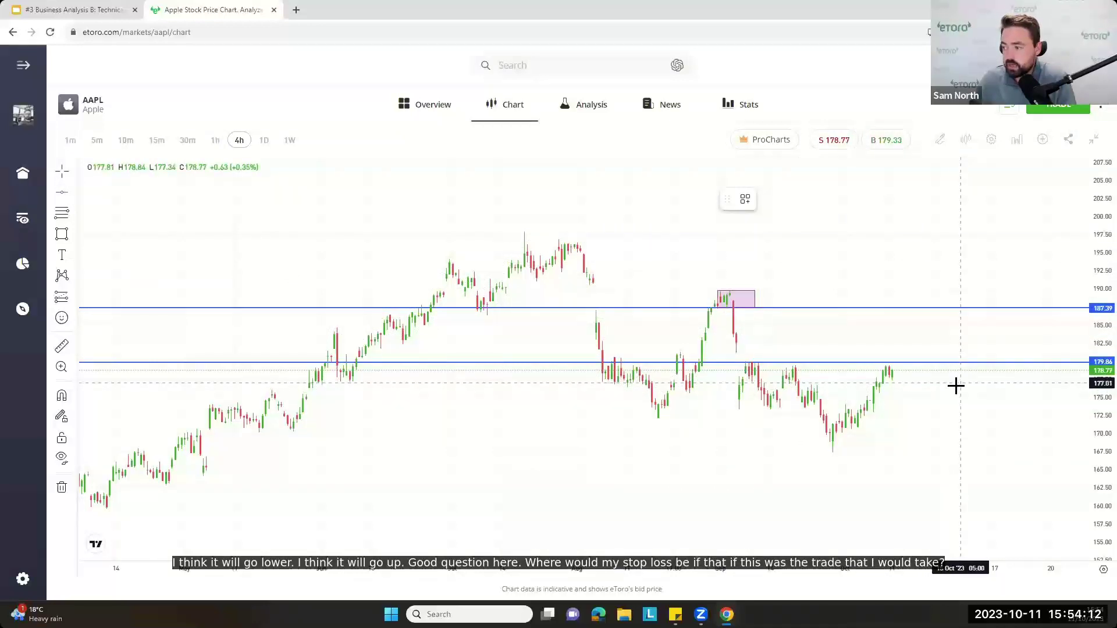
{"action": "left_click", "coordinate": [903, 393]}
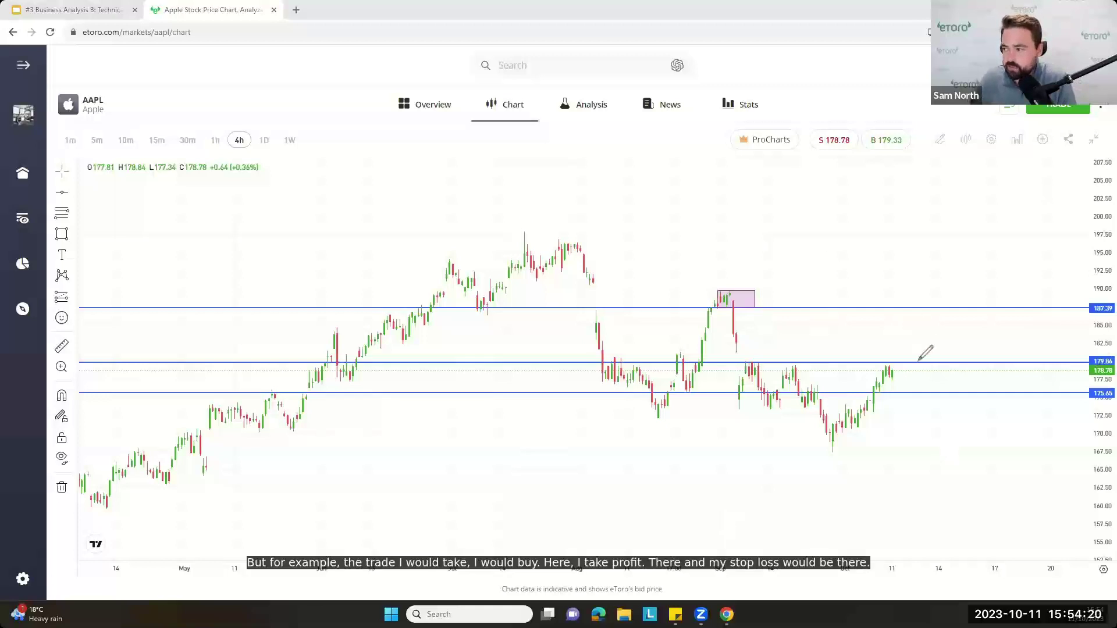
{"action": "mouse_move", "coordinate": [912, 356]}
{"action": "left_mouse_down"}
{"action": "mouse_move", "coordinate": [923, 360]}
{"action": "mouse_move", "coordinate": [953, 303]}
{"action": "left_mouse_up"}
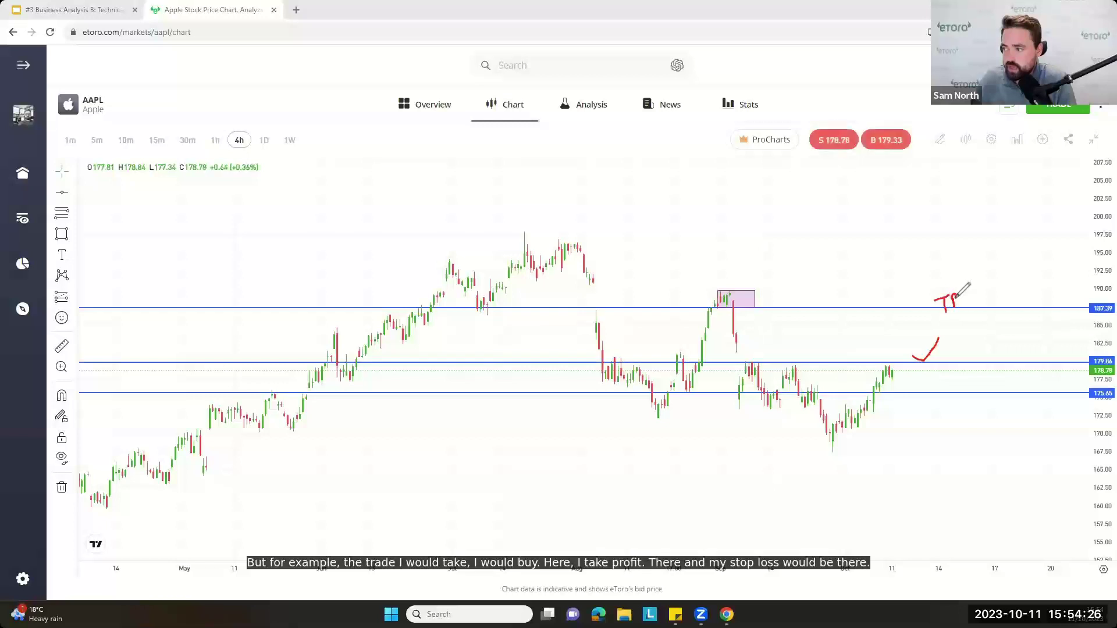
{"action": "mouse_move", "coordinate": [940, 398]}
{"action": "left_mouse_down"}
{"action": "mouse_move", "coordinate": [934, 408]}
{"action": "mouse_move", "coordinate": [945, 408]}
{"action": "left_mouse_up"}
{"action": "left_click", "coordinate": [987, 311]}
{"action": "mouse_move", "coordinate": [1005, 313]}
{"action": "left_mouse_down"}
{"action": "mouse_move", "coordinate": [988, 311]}
{"action": "mouse_move", "coordinate": [1002, 388]}
{"action": "mouse_move", "coordinate": [1016, 388]}
{"action": "left_mouse_up"}
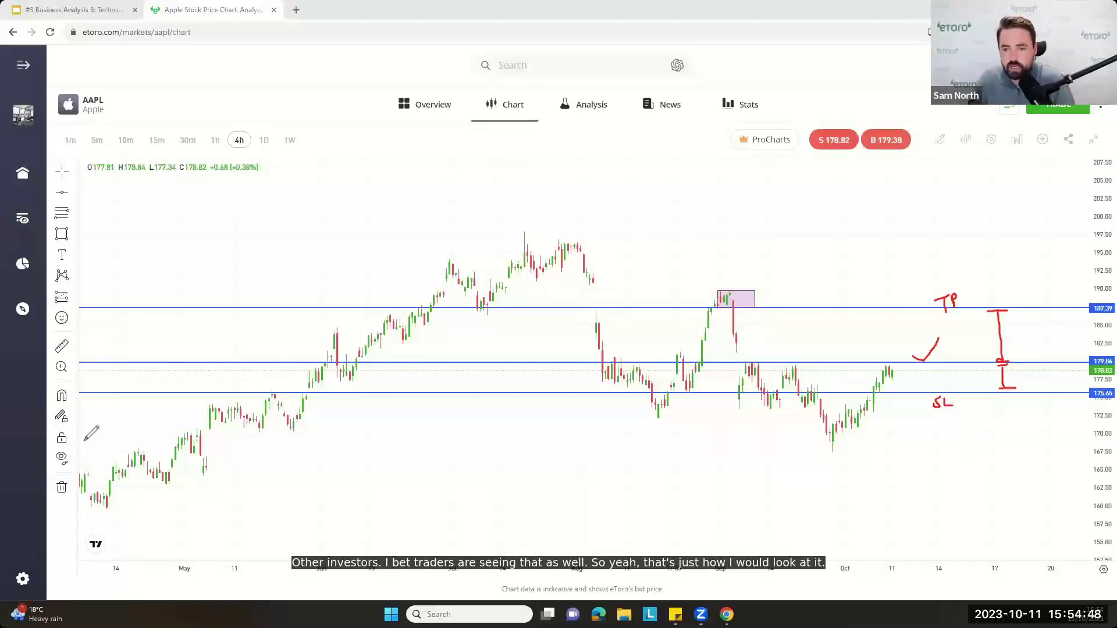
- Clear the red annotations and advance the presentation to the Summary slide
{"action": "key", "text": "e"}
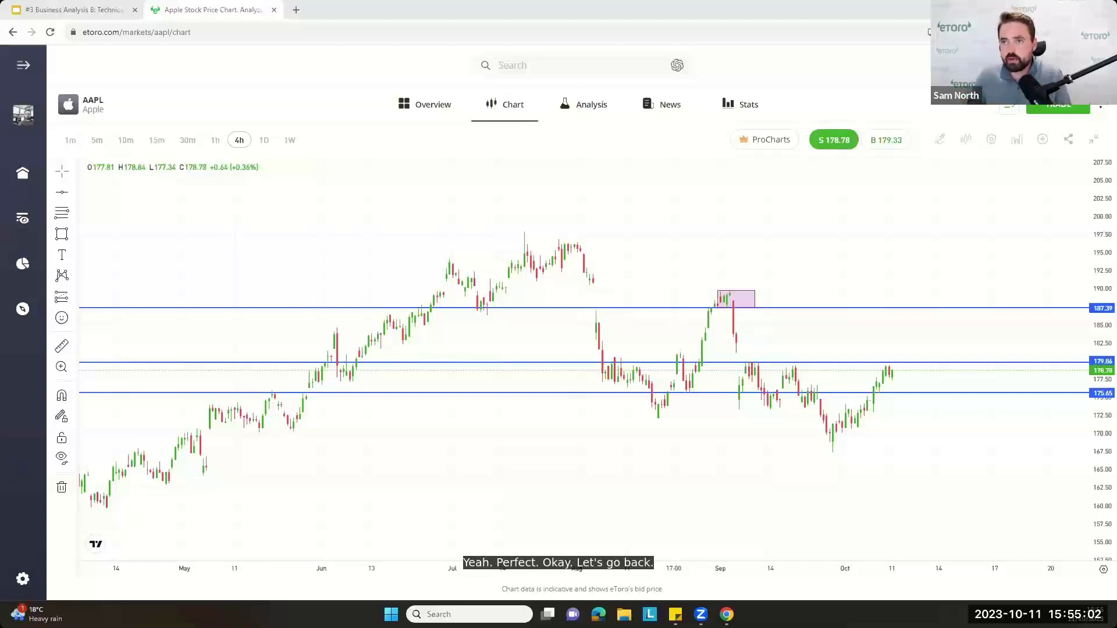
{"action": "left_click", "coordinate": [70, 10]}
{"action": "key", "text": "Right"}
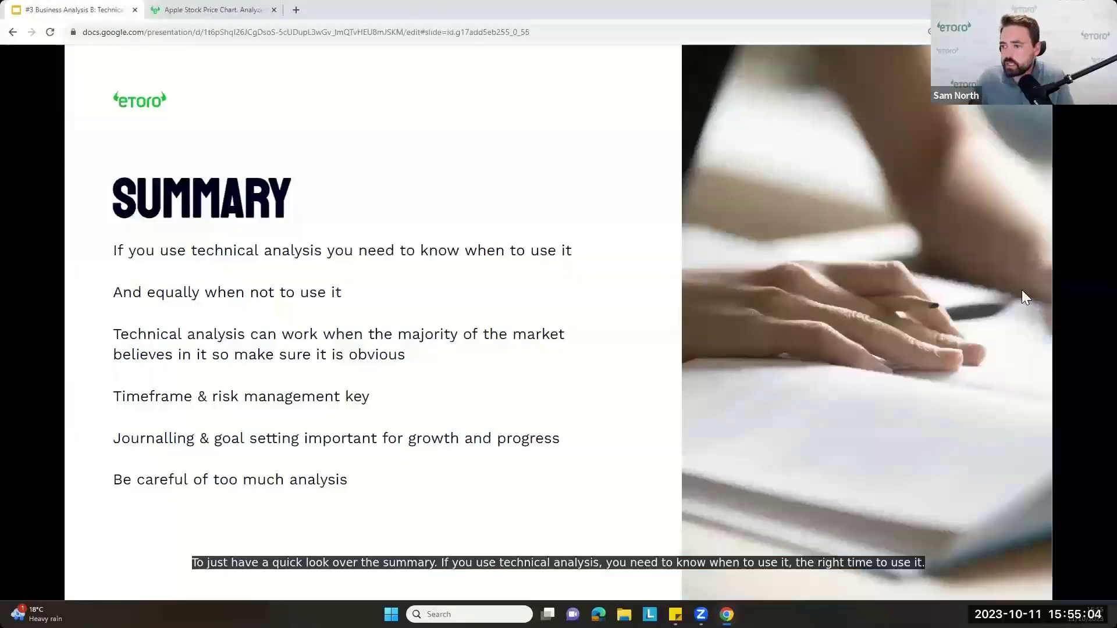